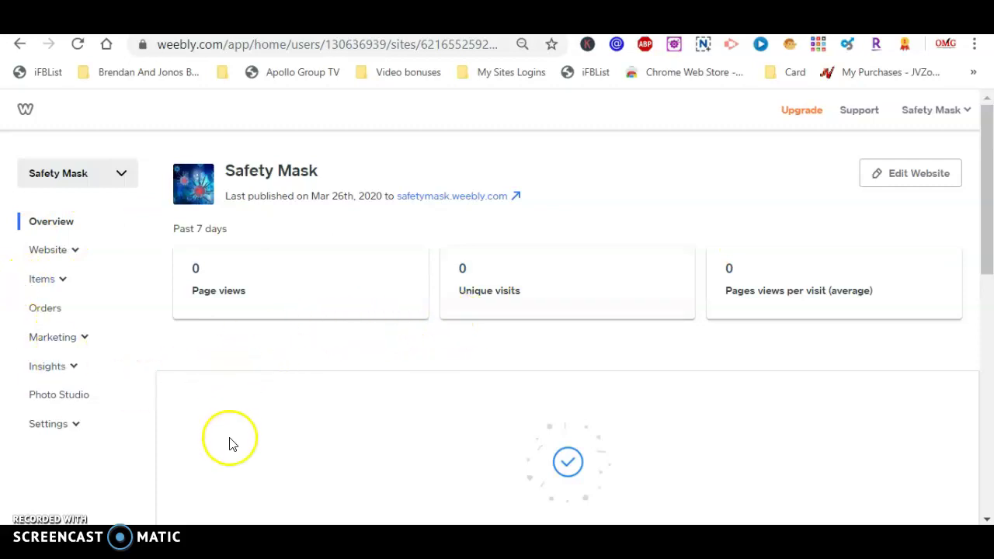
Add a new site to the account and choose the plain website type without an online store
{"action": "left_click", "coordinate": [78, 250]}
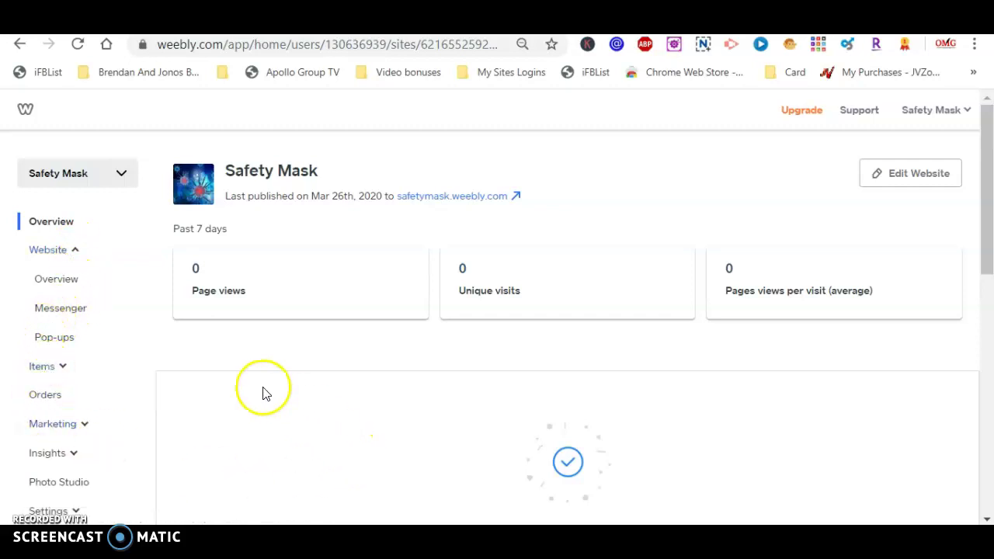
{"action": "left_click", "coordinate": [968, 112]}
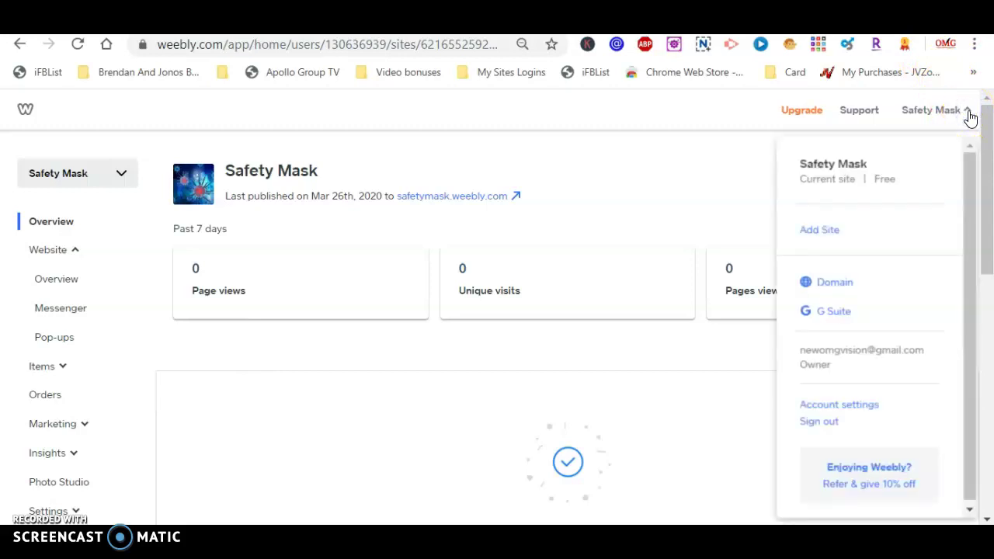
{"action": "left_click", "coordinate": [820, 230]}
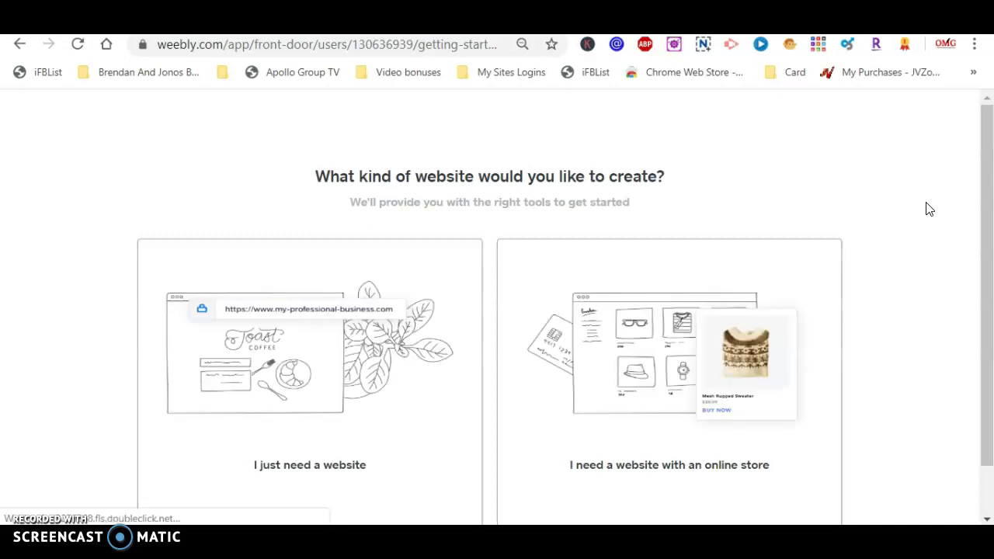
{"action": "left_click_drag", "start_coordinate": [984, 189], "coordinate": [983, 286]}
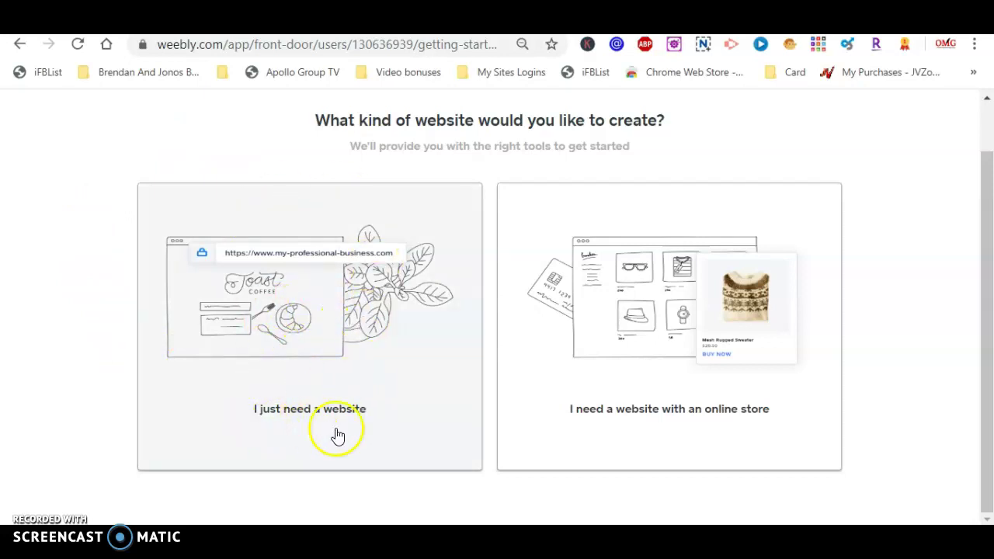
{"action": "left_click", "coordinate": [301, 315]}
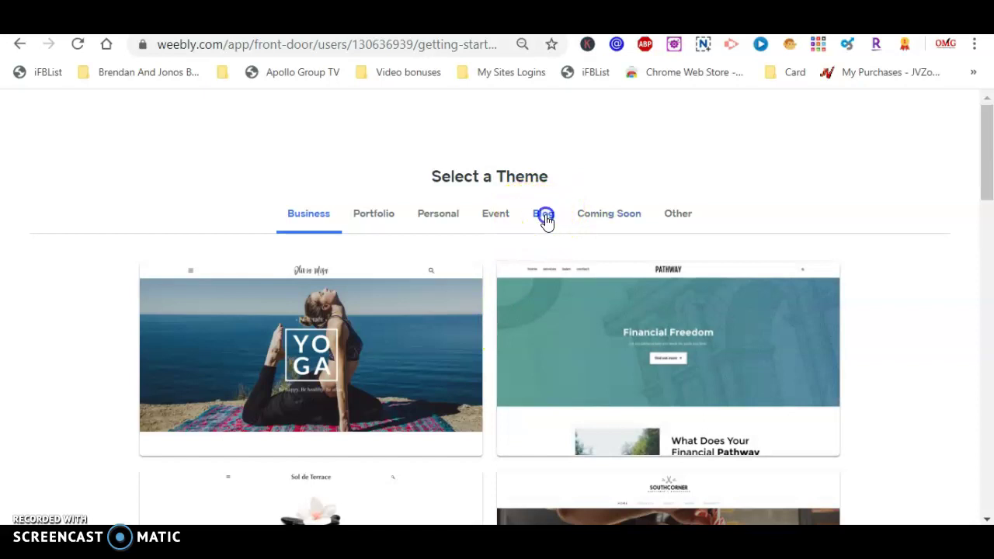
Switch the theme gallery to the Blog category and look through its themes
{"action": "left_click", "coordinate": [544, 216]}
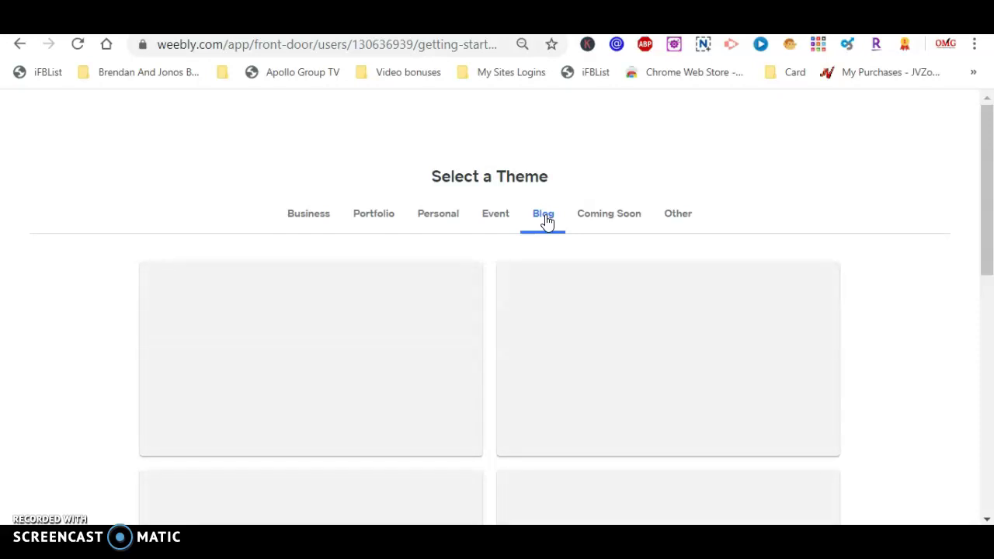
{"action": "left_click", "coordinate": [991, 239]}
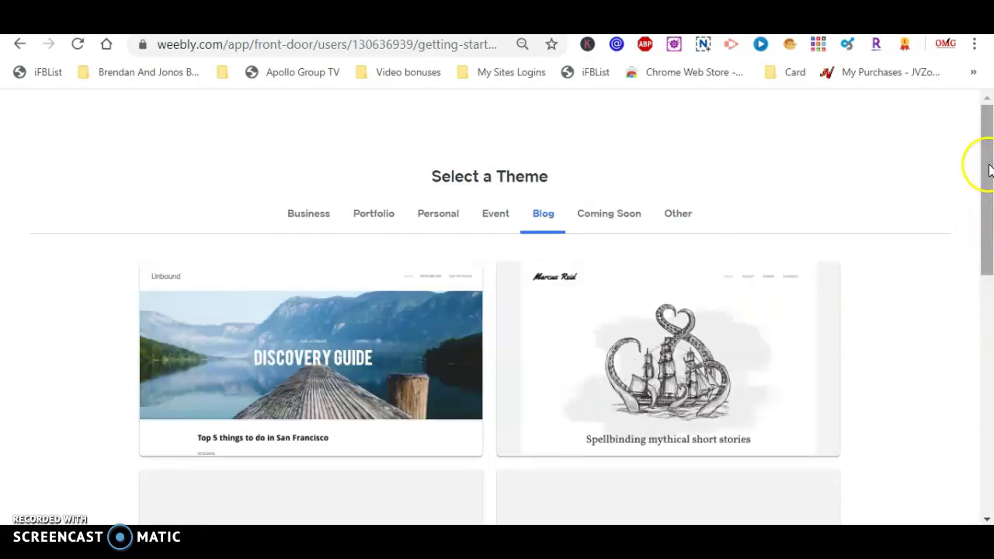
{"action": "left_click_drag", "start_coordinate": [990, 164], "coordinate": [963, 409]}
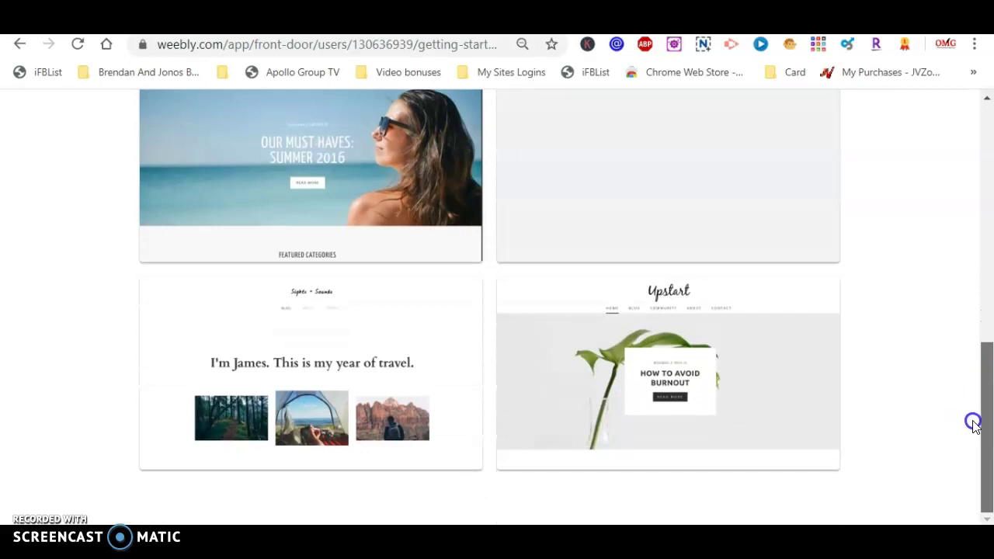
{"action": "left_click_drag", "start_coordinate": [968, 464], "coordinate": [968, 465]}
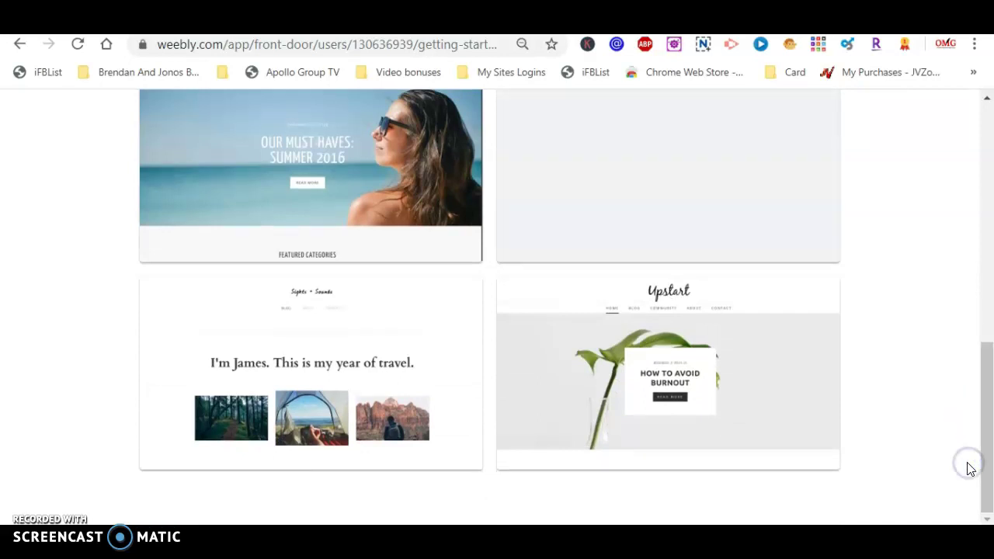
{"action": "left_click_drag", "start_coordinate": [987, 473], "coordinate": [984, 286]}
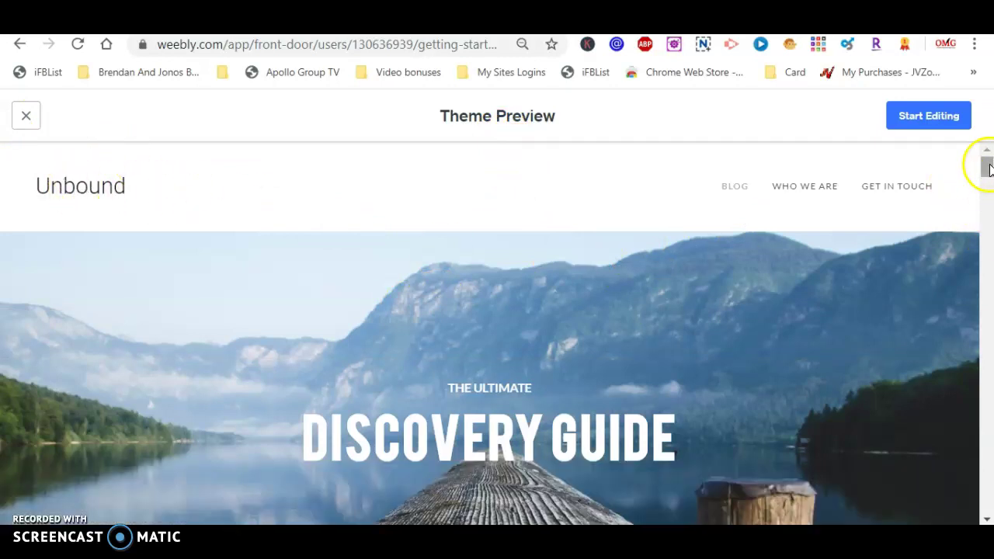
Look over the Unbound theme's preview page and return to the theme gallery
{"action": "left_click_drag", "start_coordinate": [987, 170], "coordinate": [987, 204]}
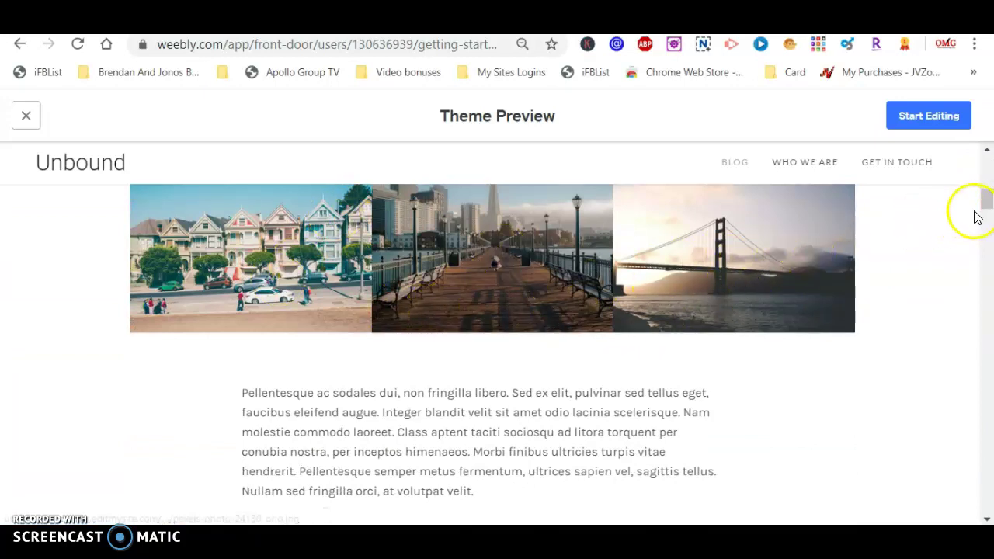
{"action": "left_click_drag", "start_coordinate": [989, 200], "coordinate": [989, 215]}
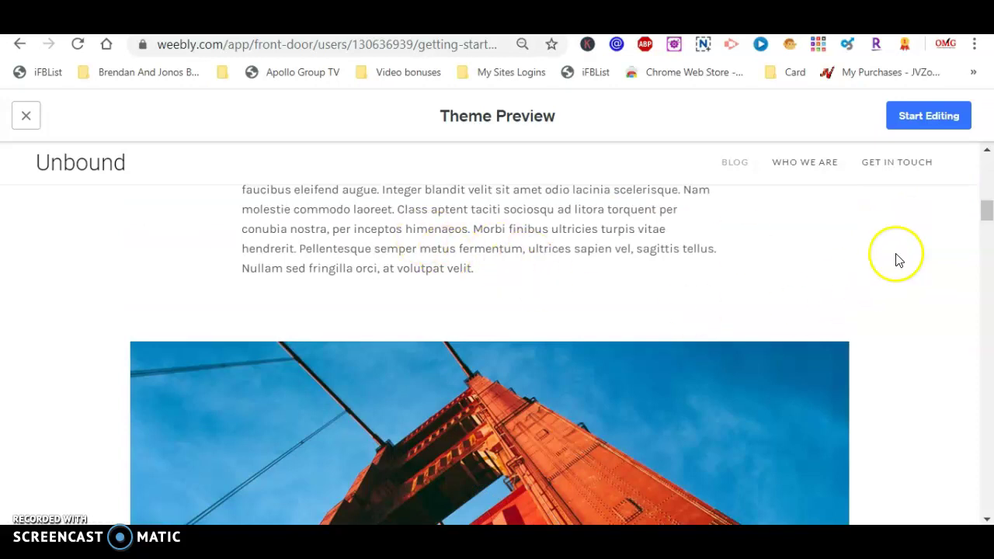
{"action": "left_click_drag", "start_coordinate": [988, 210], "coordinate": [988, 152]}
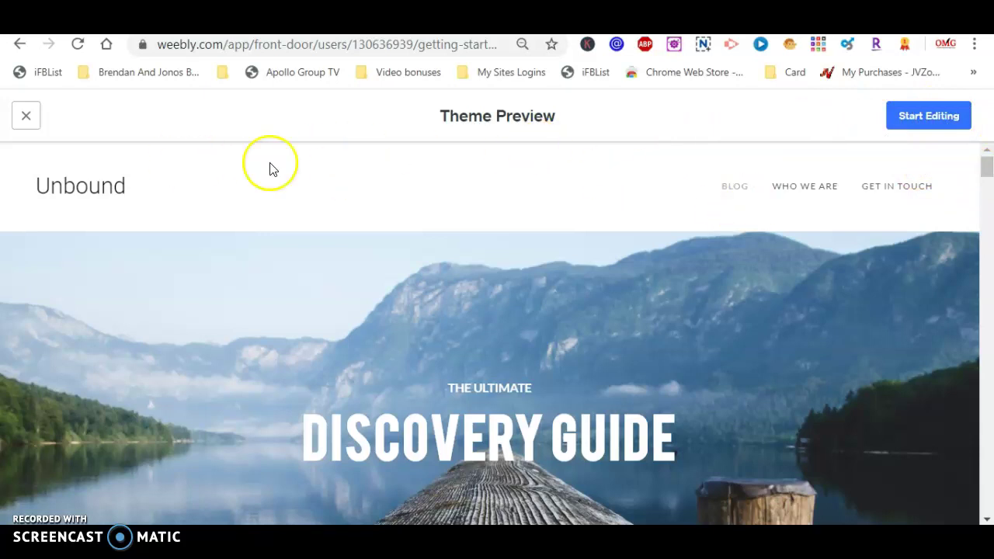
{"action": "left_click", "coordinate": [25, 117]}
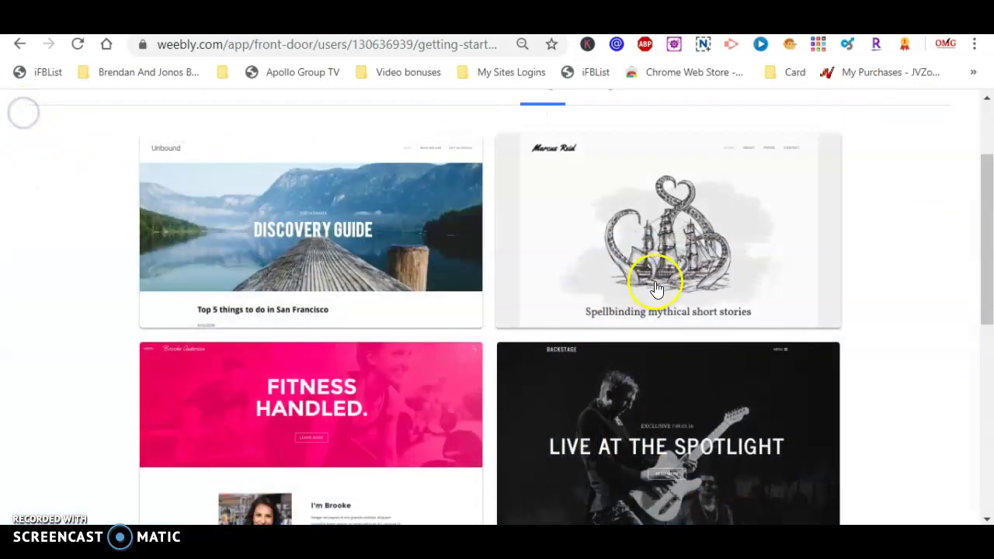
Preview the Lily & Rue blog theme and start editing the new site with it
{"action": "left_click_drag", "start_coordinate": [991, 198], "coordinate": [969, 357]}
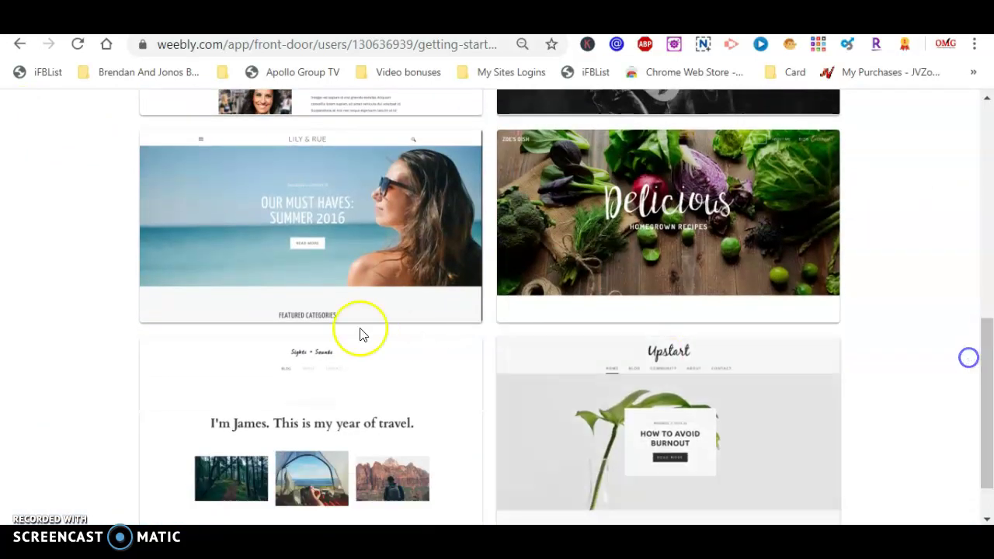
{"action": "left_click", "coordinate": [331, 267]}
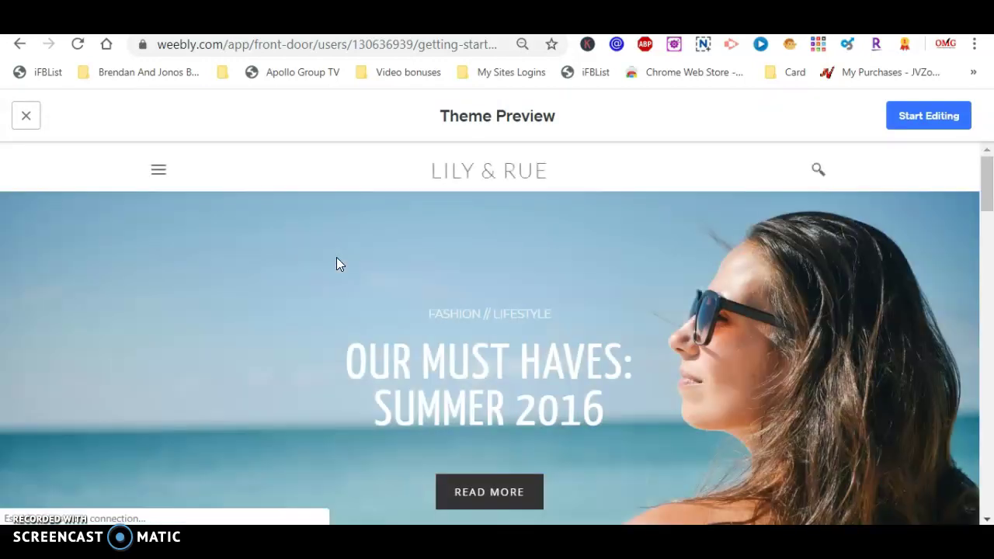
{"action": "left_click_drag", "start_coordinate": [983, 173], "coordinate": [965, 344]}
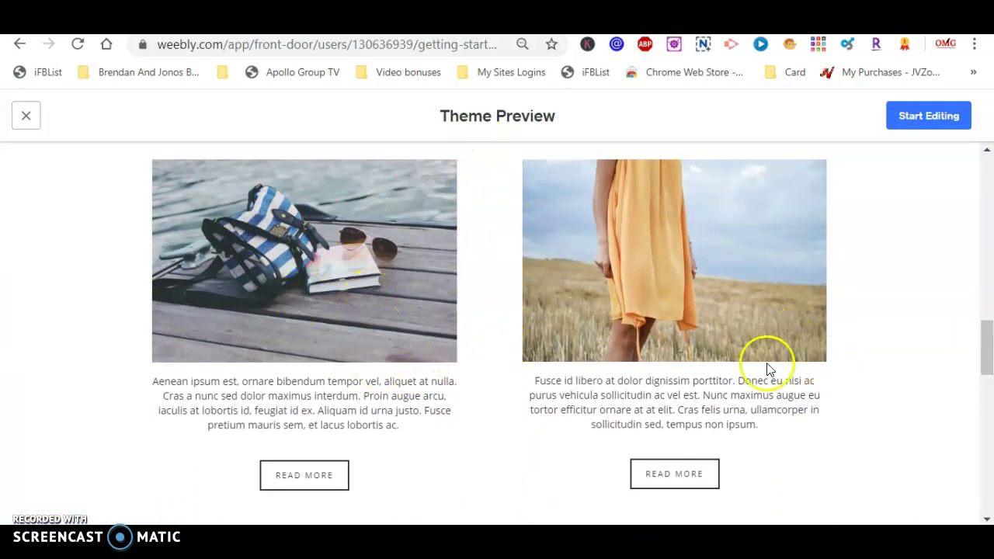
{"action": "left_click_drag", "start_coordinate": [983, 337], "coordinate": [978, 414]}
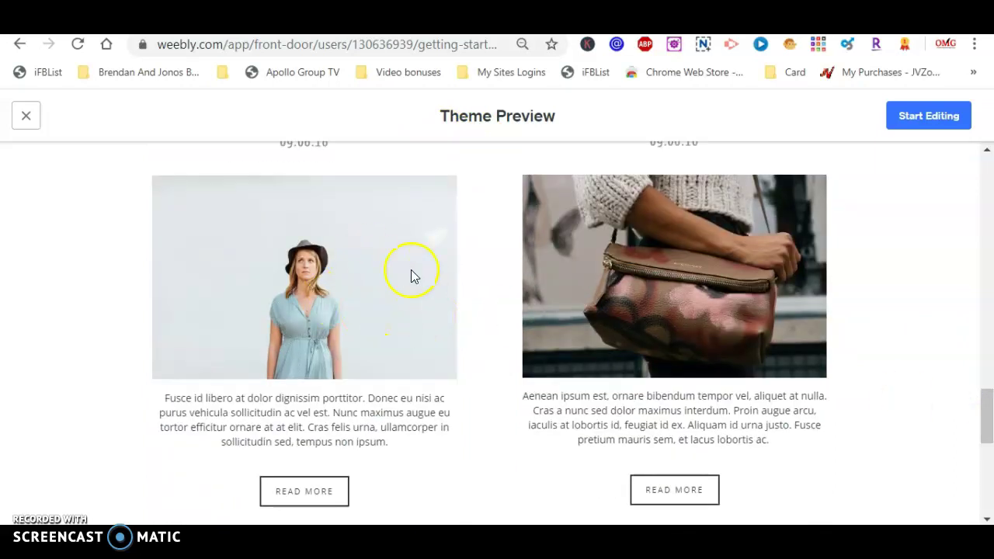
{"action": "left_click_drag", "start_coordinate": [987, 411], "coordinate": [989, 165]}
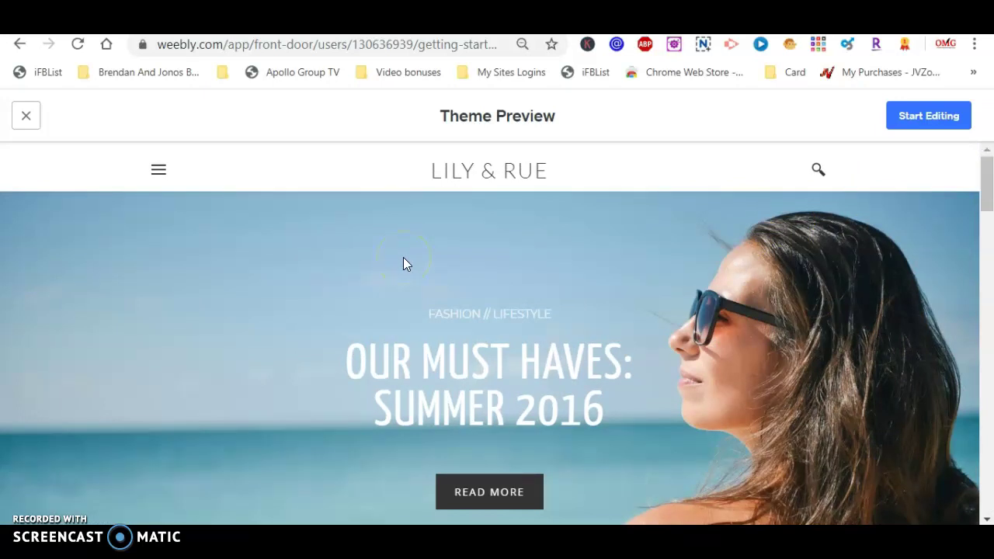
{"action": "left_click", "coordinate": [924, 120]}
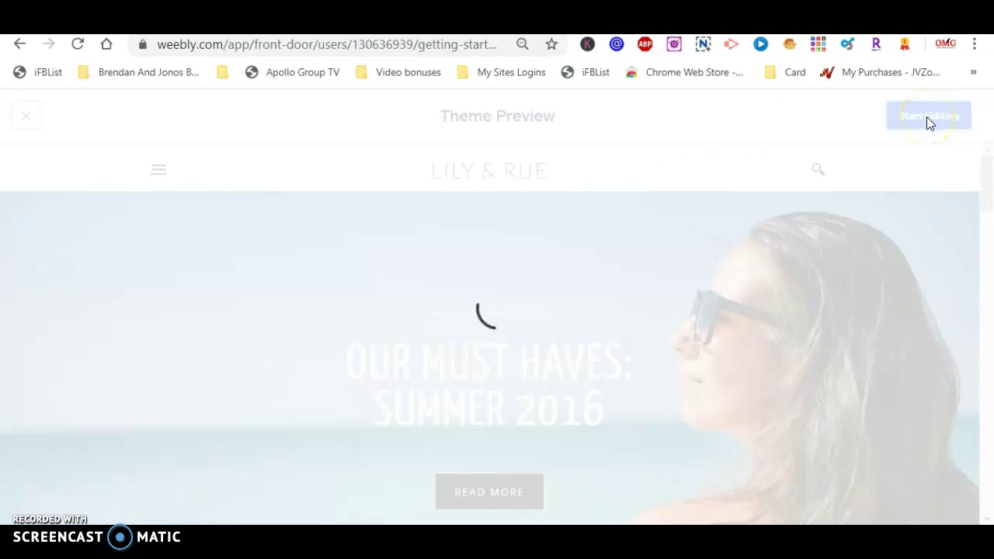
{"action": "left_click", "coordinate": [959, 123]}
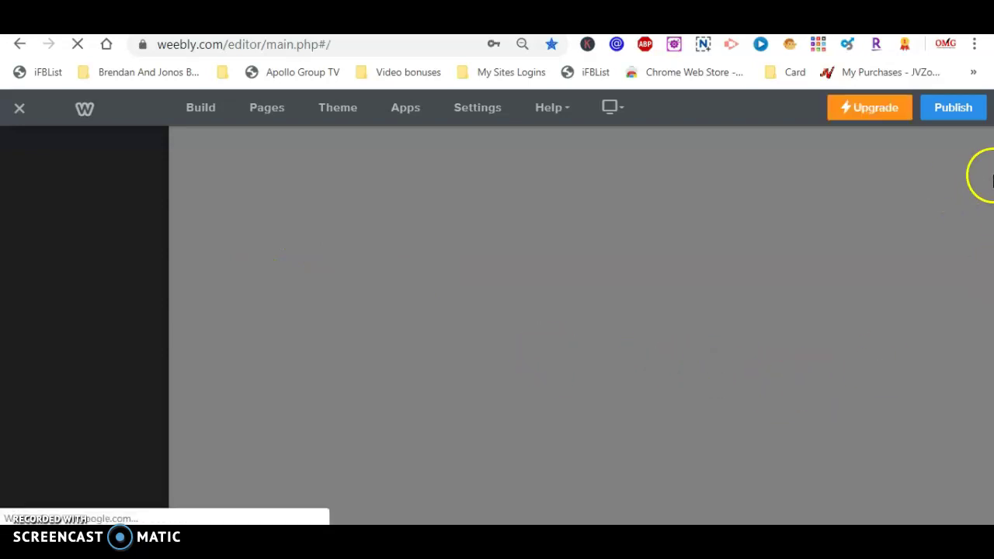
Search for the domain name blogstation and try to select its free Weebly subdomain
{"action": "left_click", "coordinate": [953, 109]}
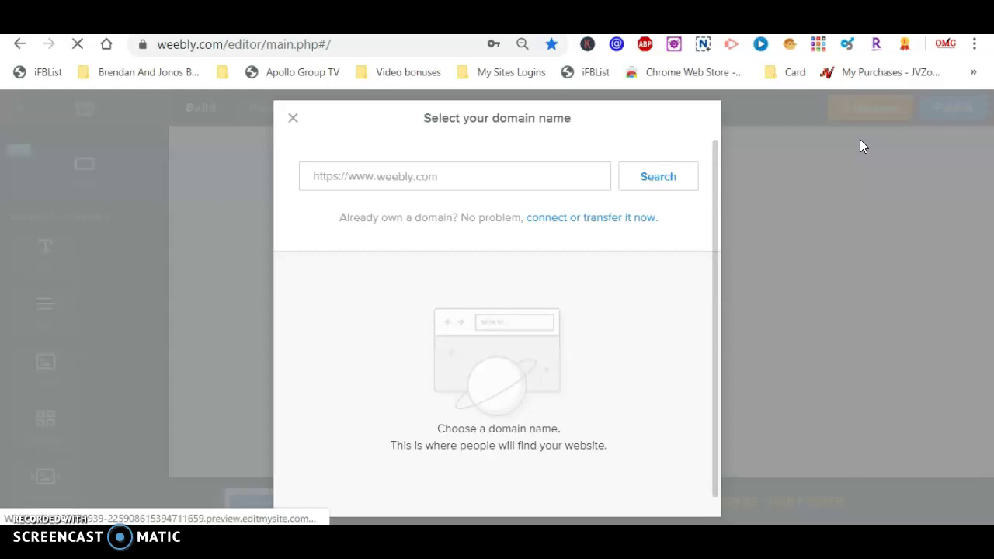
{"action": "left_click", "coordinate": [855, 154]}
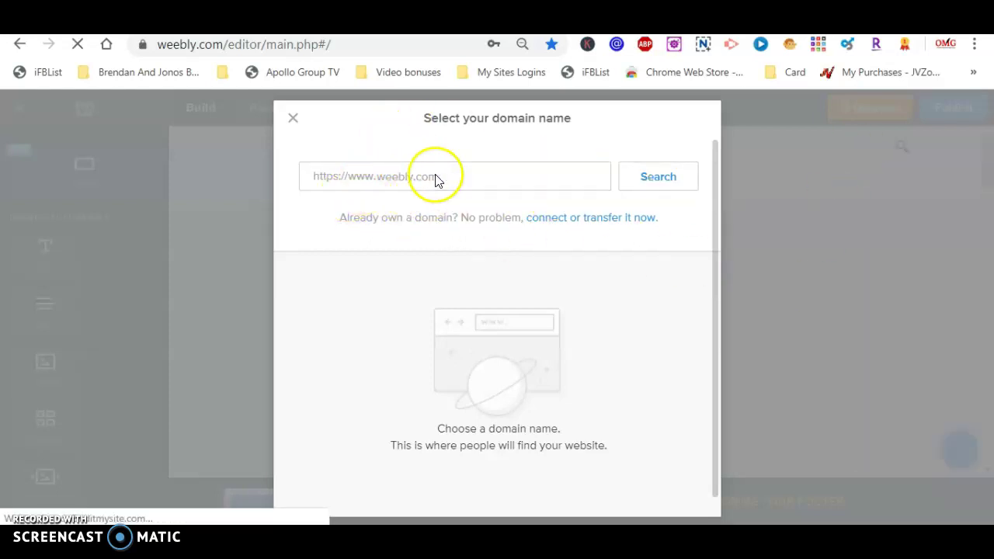
{"action": "left_click", "coordinate": [409, 182]}
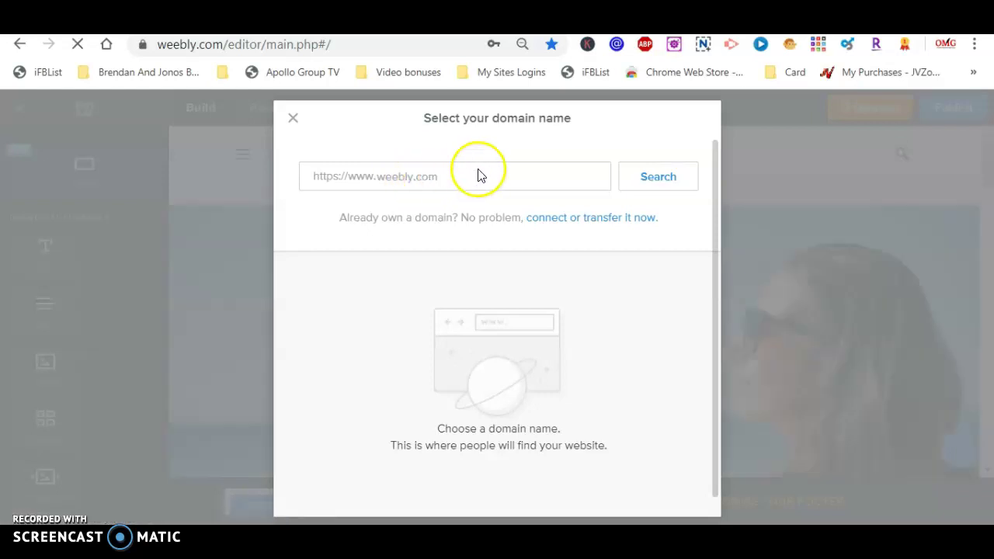
{"action": "left_click", "coordinate": [446, 177]}
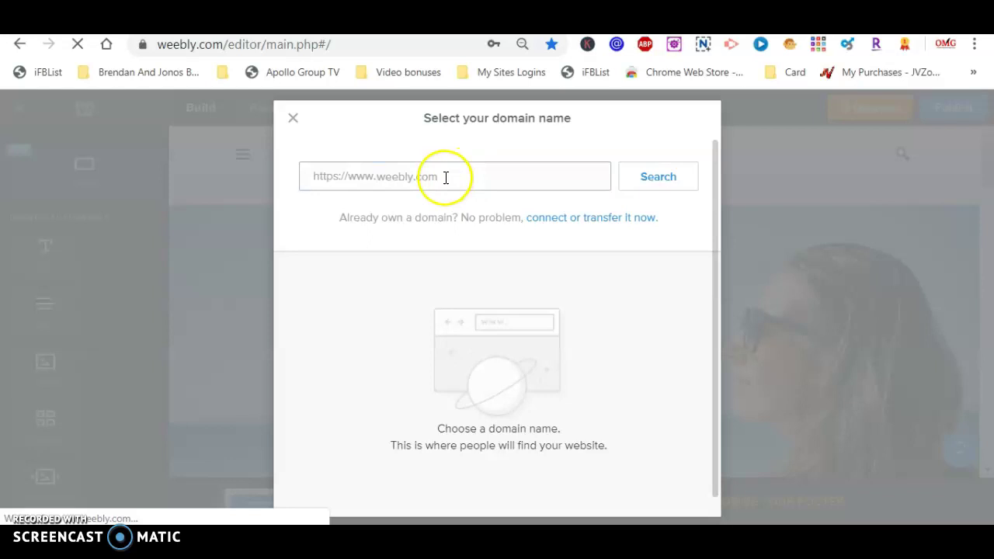
{"action": "left_click", "coordinate": [445, 177]}
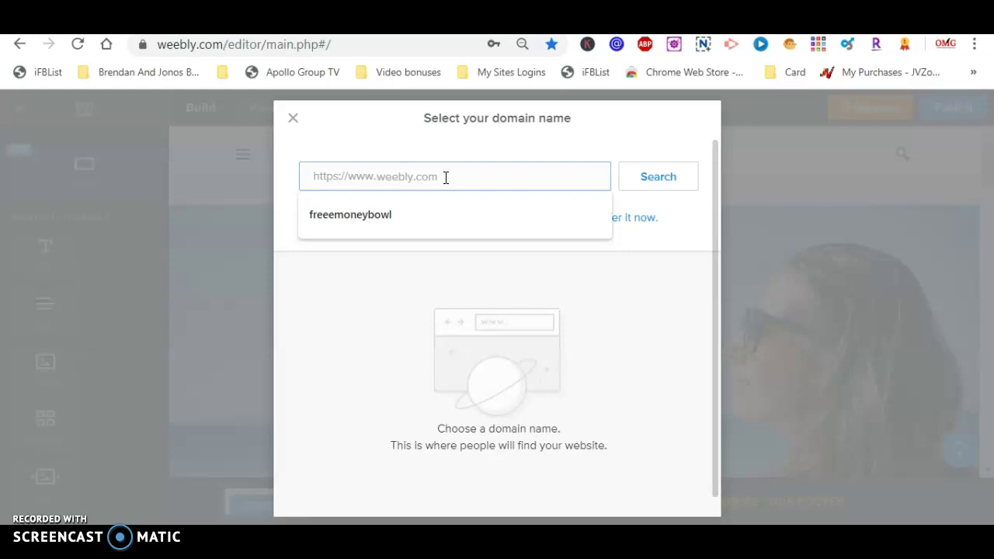
{"action": "type", "text": "blo"}
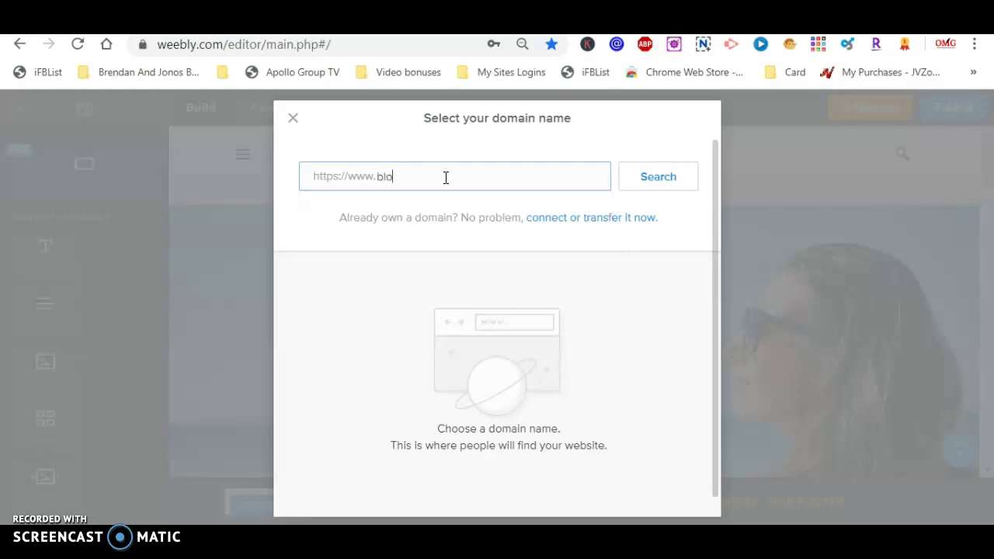
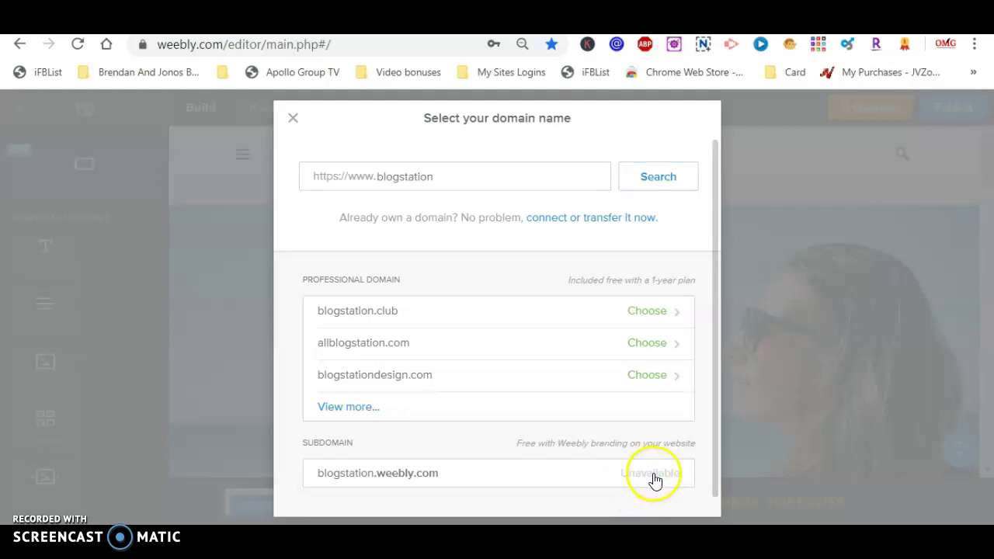
{"action": "left_click", "coordinate": [660, 479]}
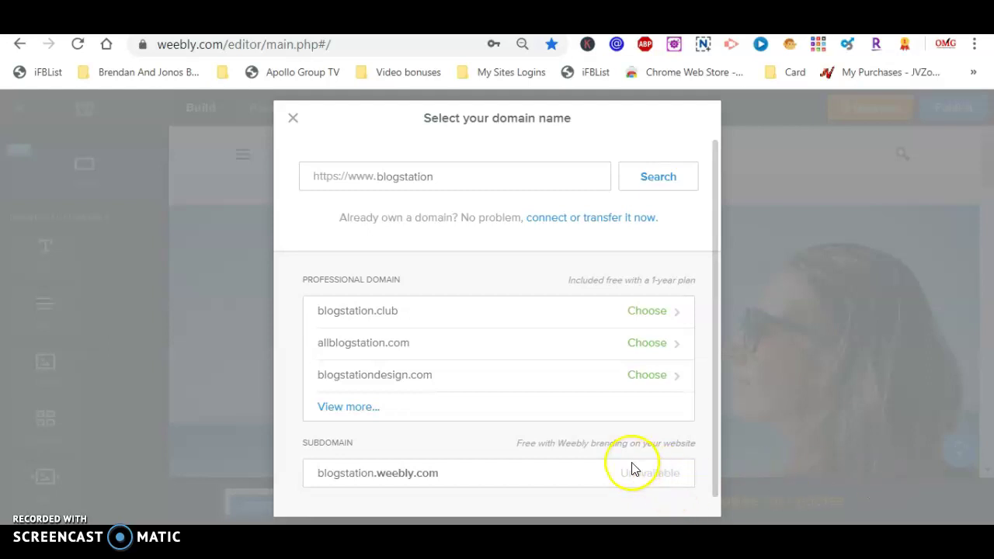
{"action": "left_click", "coordinate": [665, 480]}
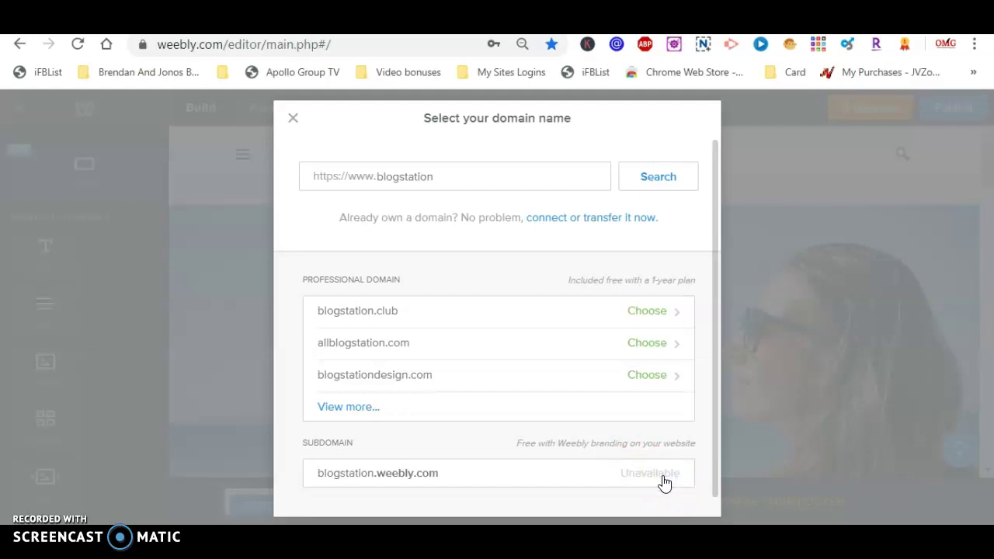
Change the domain search to lastblogstation and choose the free subdomain lastblogstation.weebly.com
{"action": "left_click", "coordinate": [380, 180]}
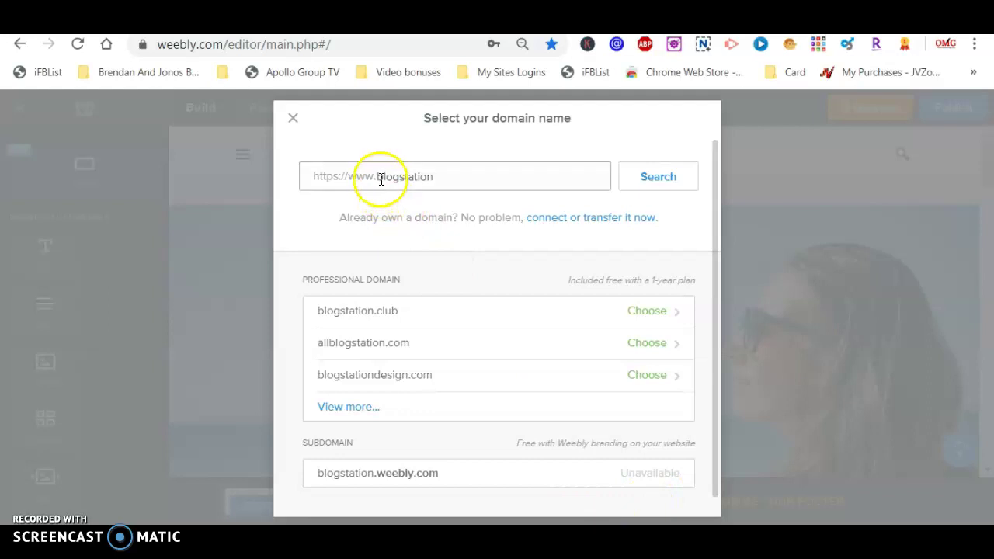
{"action": "left_click", "coordinate": [381, 178]}
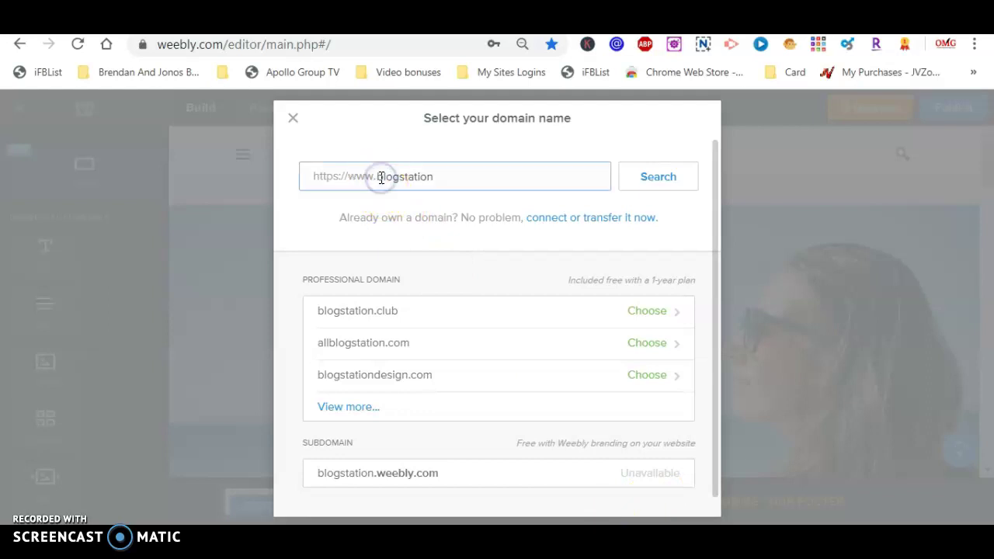
{"action": "type", "text": "best"}
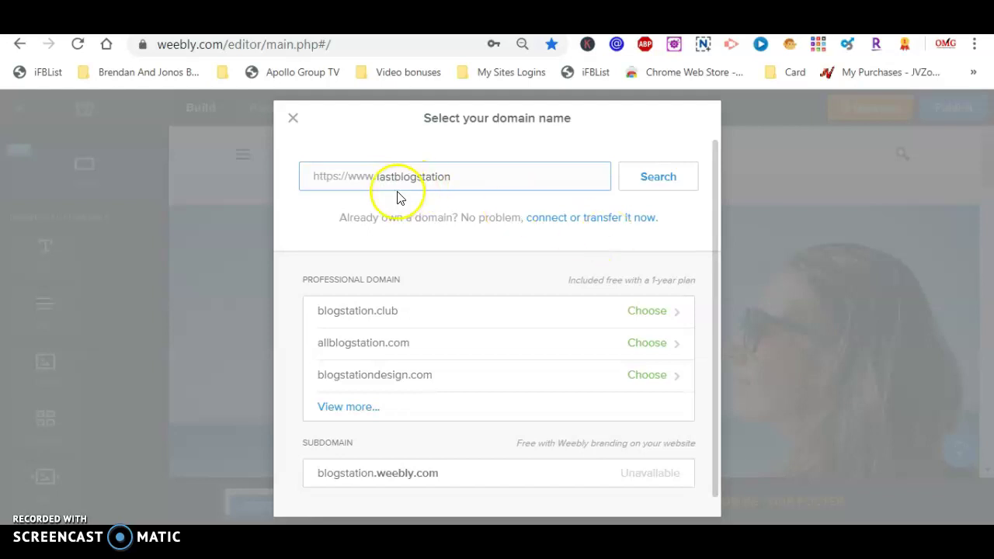
{"action": "left_click", "coordinate": [652, 178]}
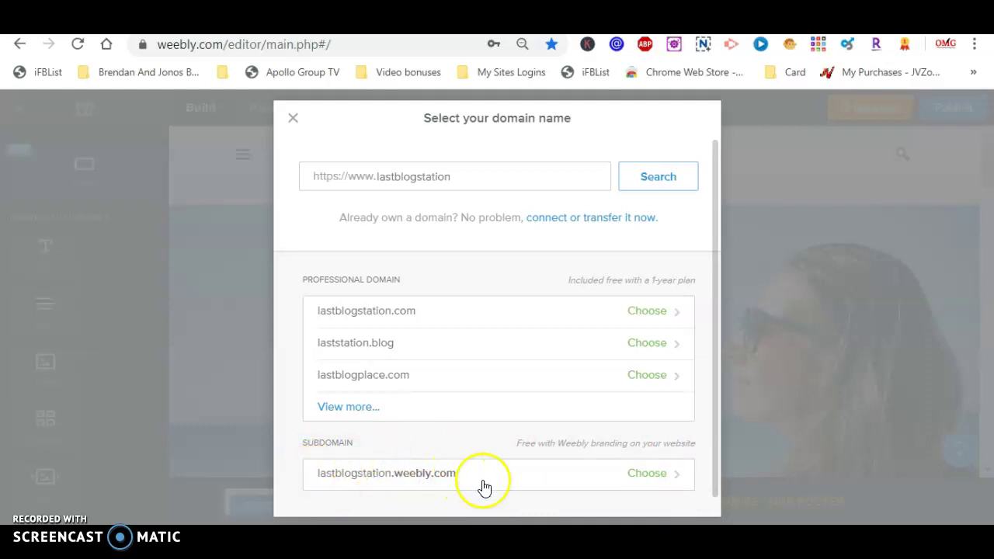
{"action": "left_click", "coordinate": [649, 474]}
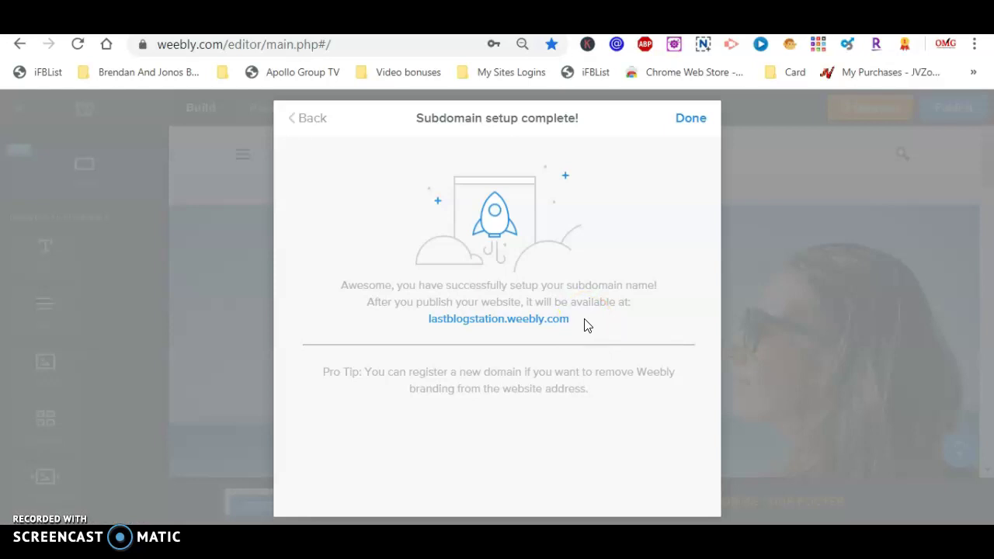
Finish the subdomain setup and reload the site editor with the updated Color Block app
{"action": "left_click", "coordinate": [691, 122]}
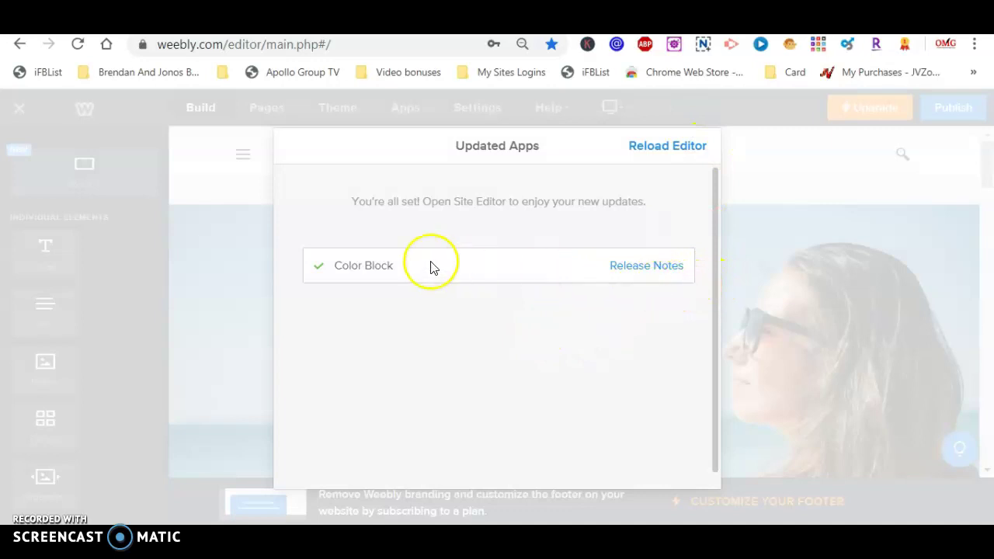
{"action": "left_click", "coordinate": [686, 154]}
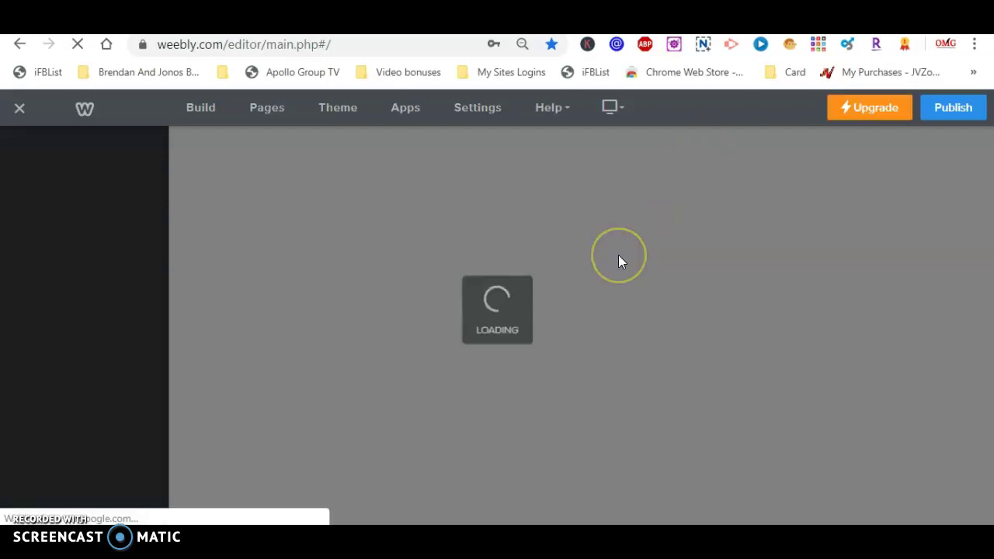
{"action": "left_click", "coordinate": [656, 298]}
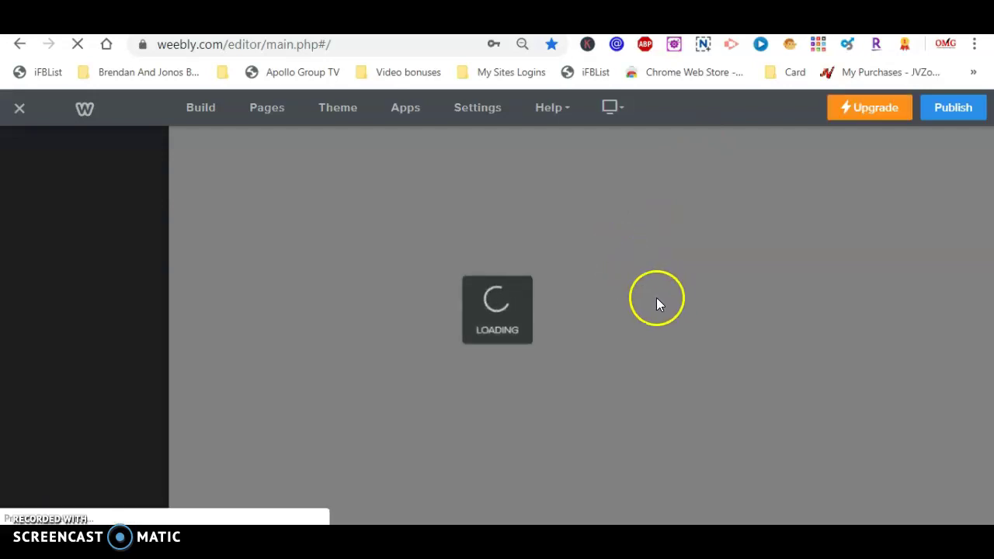
{"action": "left_click", "coordinate": [477, 349]}
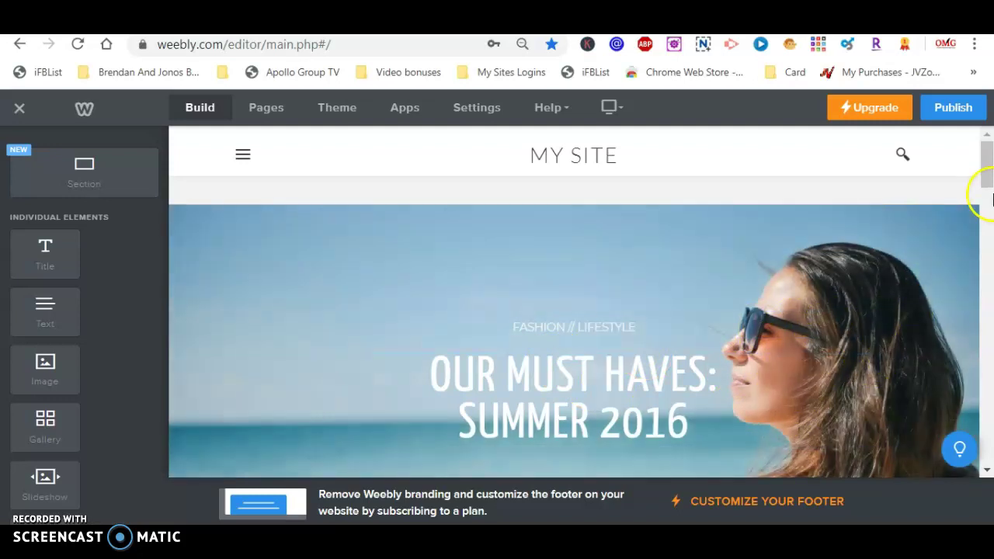
Open the header's background image for replacement and choose image search as the source
{"action": "left_click_drag", "start_coordinate": [988, 171], "coordinate": [983, 173]}
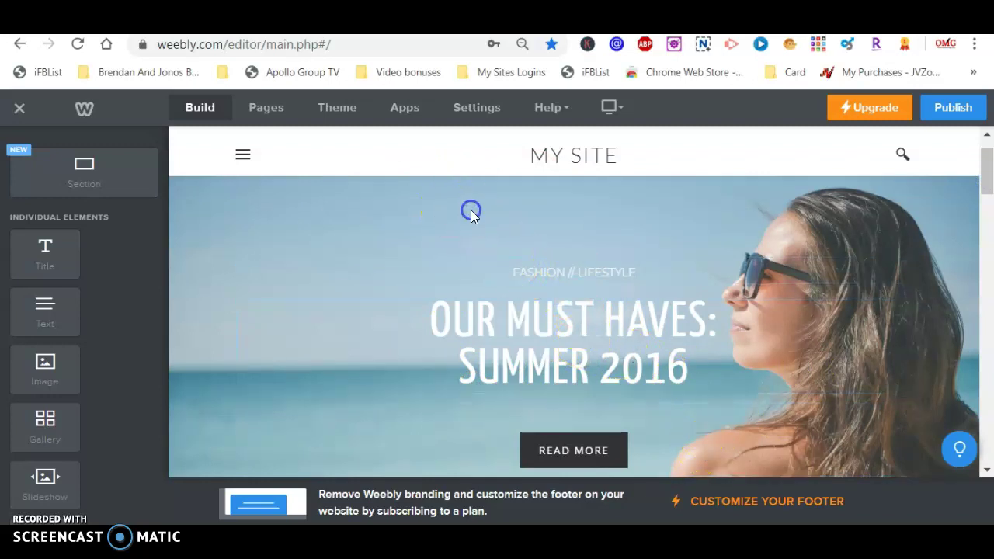
{"action": "scroll", "coordinate": [471, 212], "scroll_direction": "down", "scroll_amount": 4}
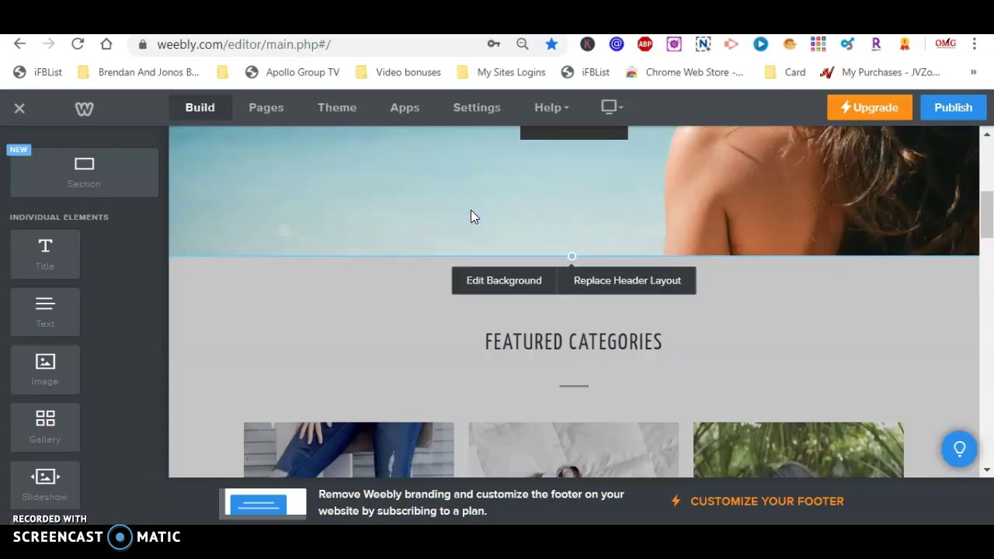
{"action": "left_click", "coordinate": [517, 283]}
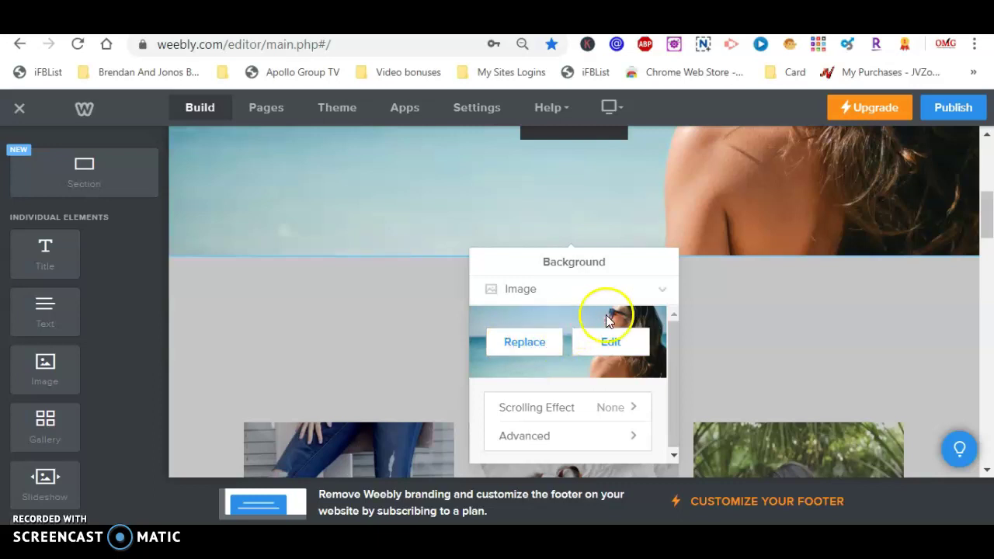
{"action": "scroll", "coordinate": [525, 347], "scroll_direction": "up", "scroll_amount": 5}
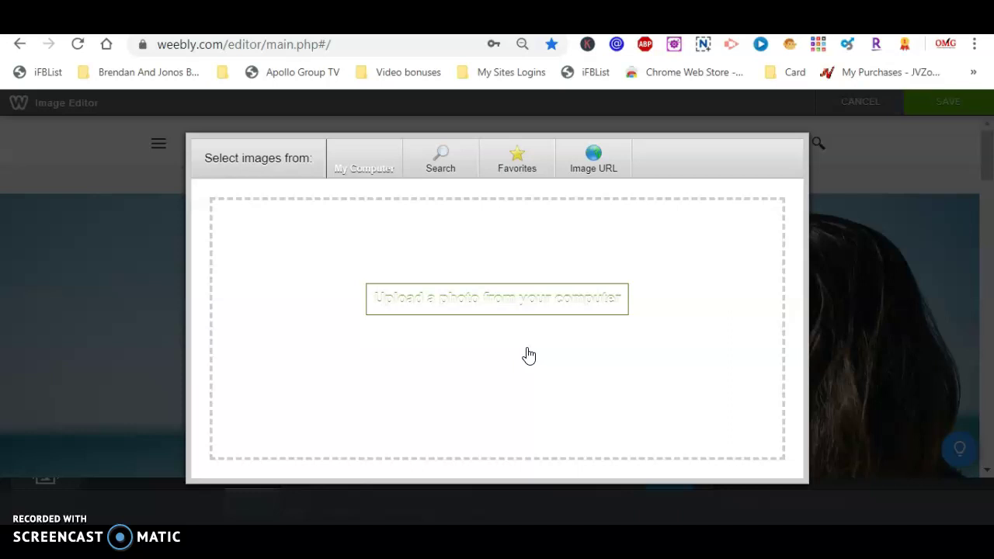
{"action": "left_click", "coordinate": [376, 300]}
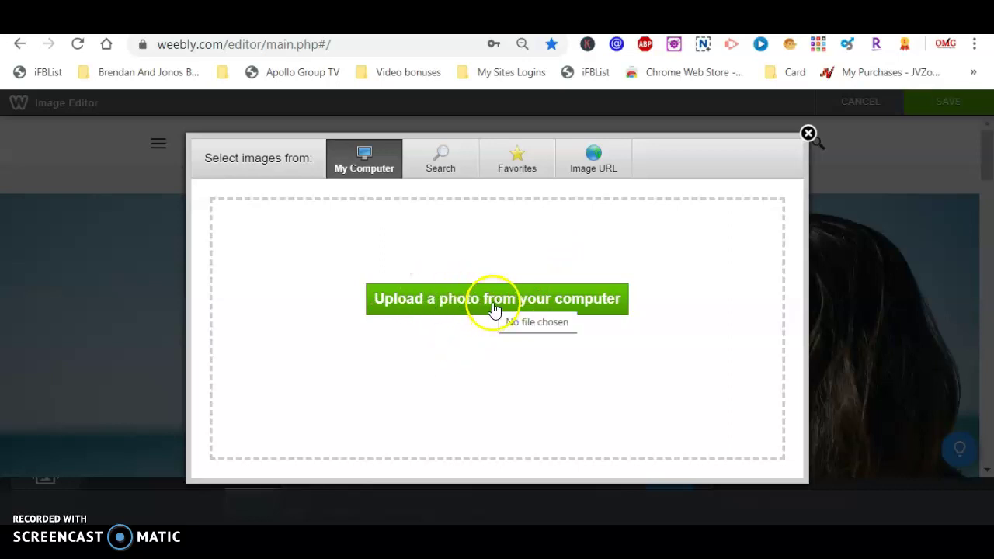
{"action": "left_click", "coordinate": [446, 160]}
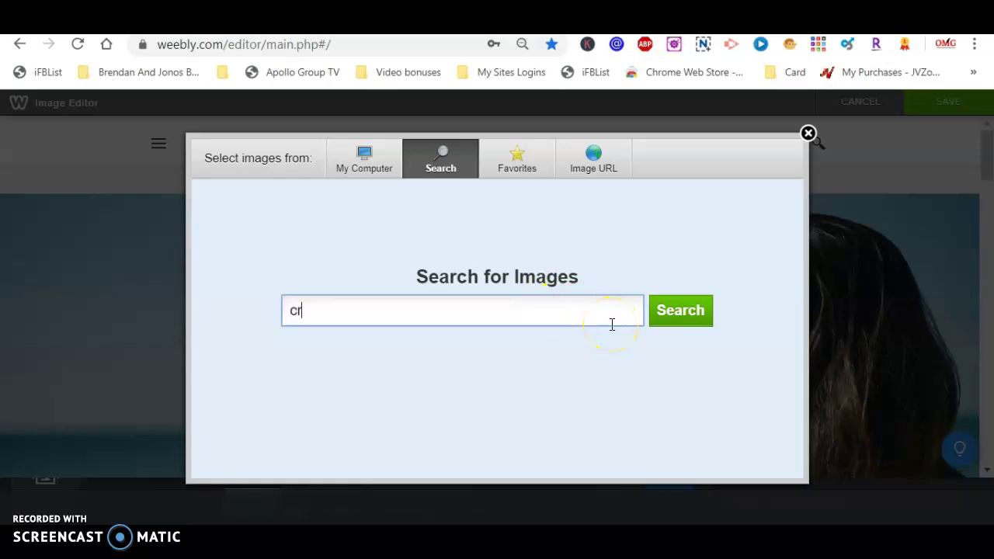
Search the image library for cross and look through the results
{"action": "left_click", "coordinate": [611, 322]}
{"action": "left_click", "coordinate": [661, 320]}
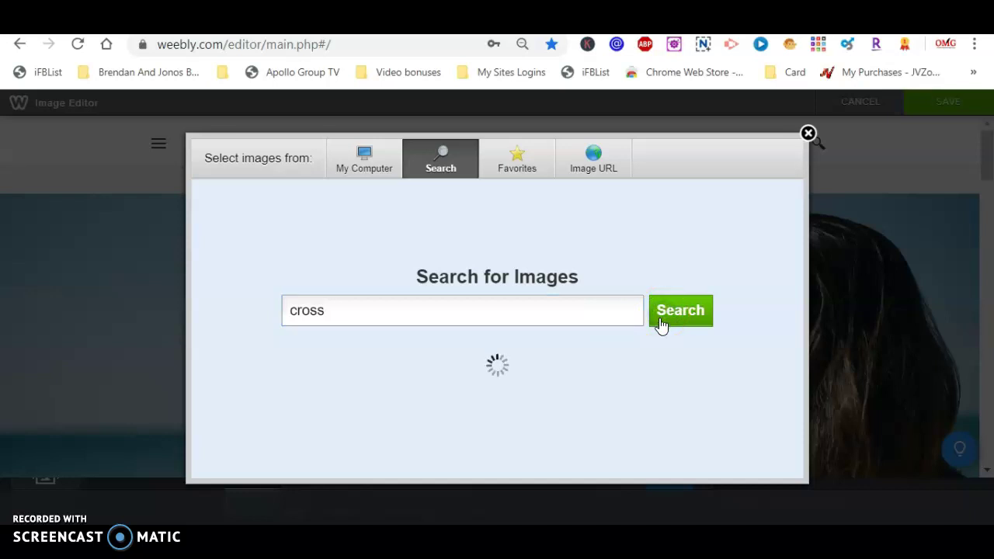
{"action": "left_click", "coordinate": [739, 322]}
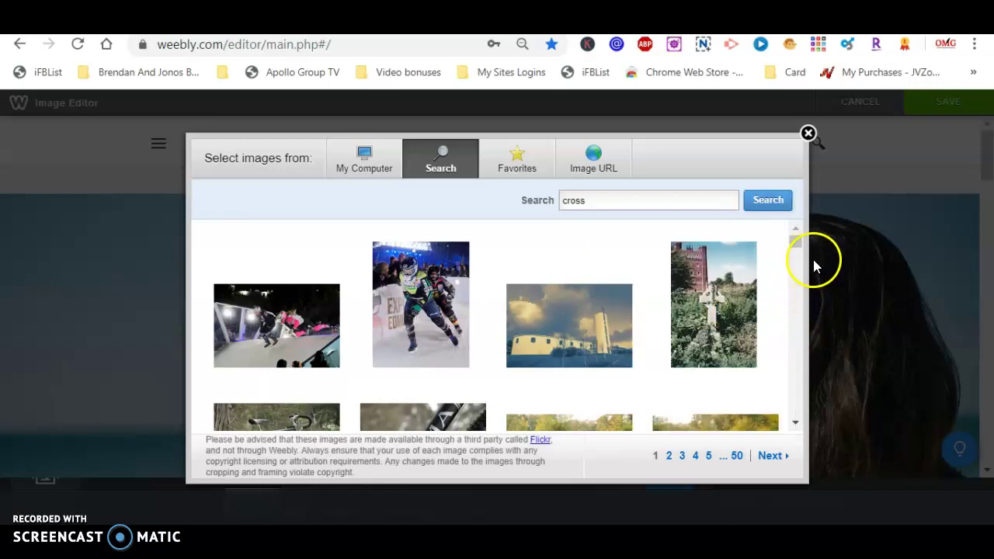
{"action": "mouse_move", "coordinate": [798, 242]}
{"action": "left_mouse_down"}
{"action": "mouse_move", "coordinate": [789, 424]}
{"action": "mouse_move", "coordinate": [815, 250]}
{"action": "left_mouse_up"}
Change the image search term to jesus christ and run the search
{"action": "left_click", "coordinate": [599, 201]}
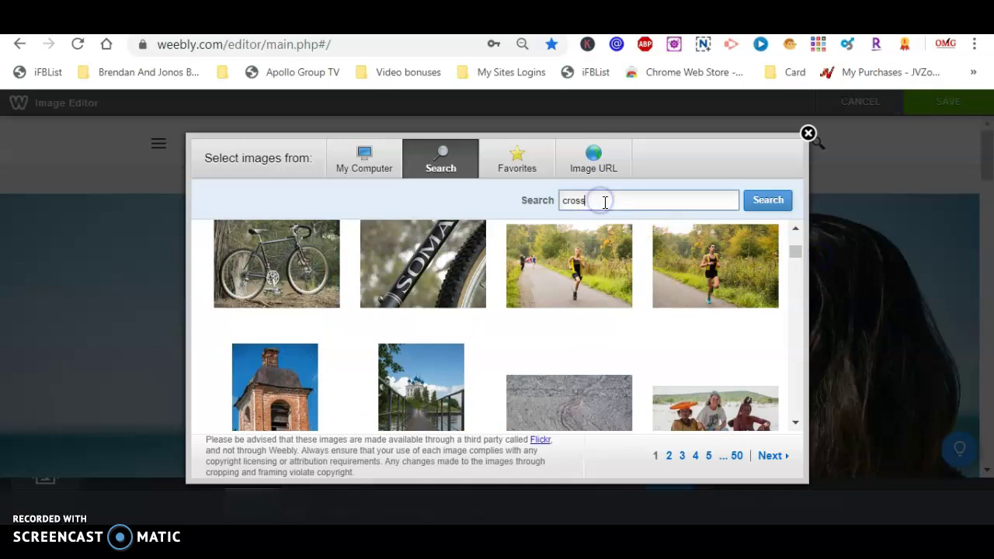
{"action": "left_click_drag", "start_coordinate": [605, 202], "coordinate": [534, 212]}
{"action": "type", "text": "j"}
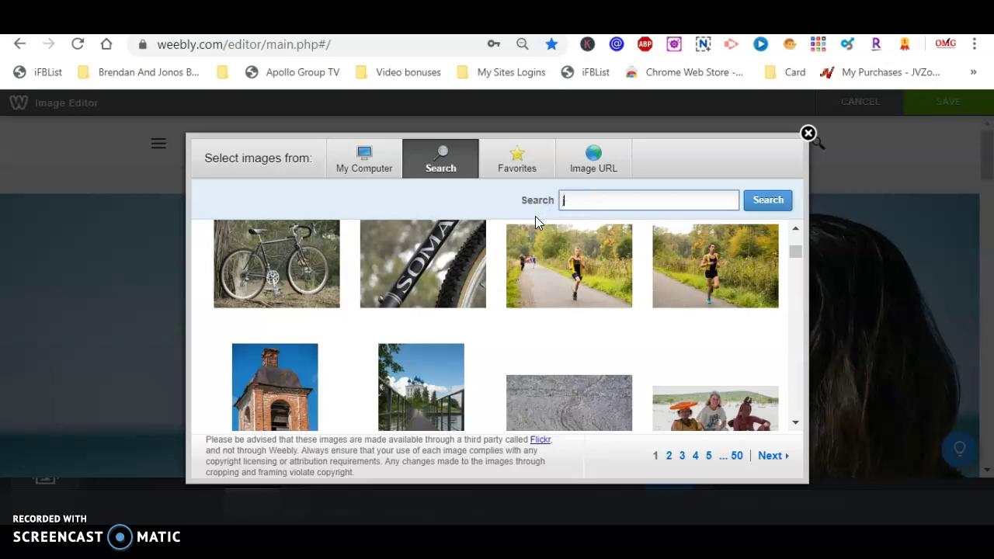
{"action": "type", "text": "esus crucifix"}
{"action": "key", "text": "Return"}
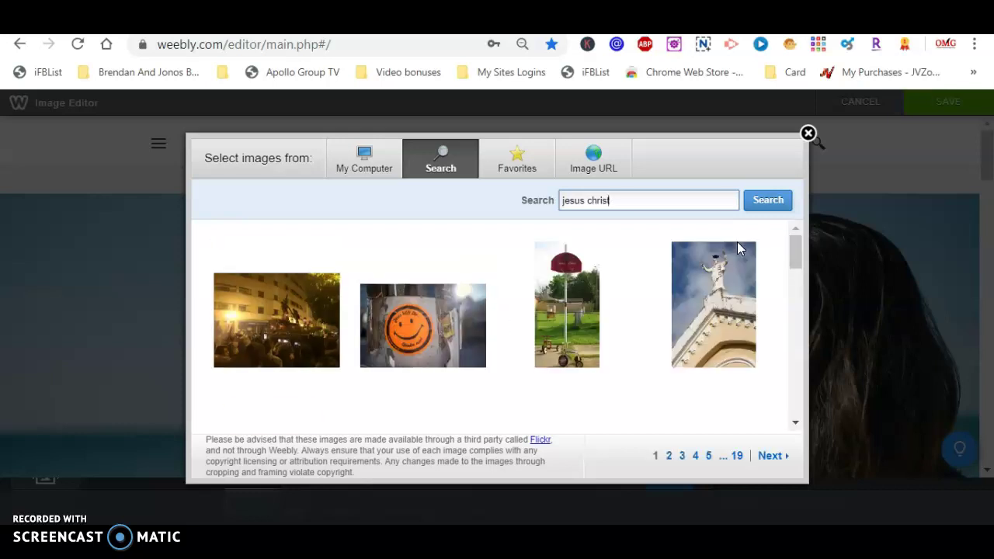
{"action": "mouse_move", "coordinate": [737, 242]}
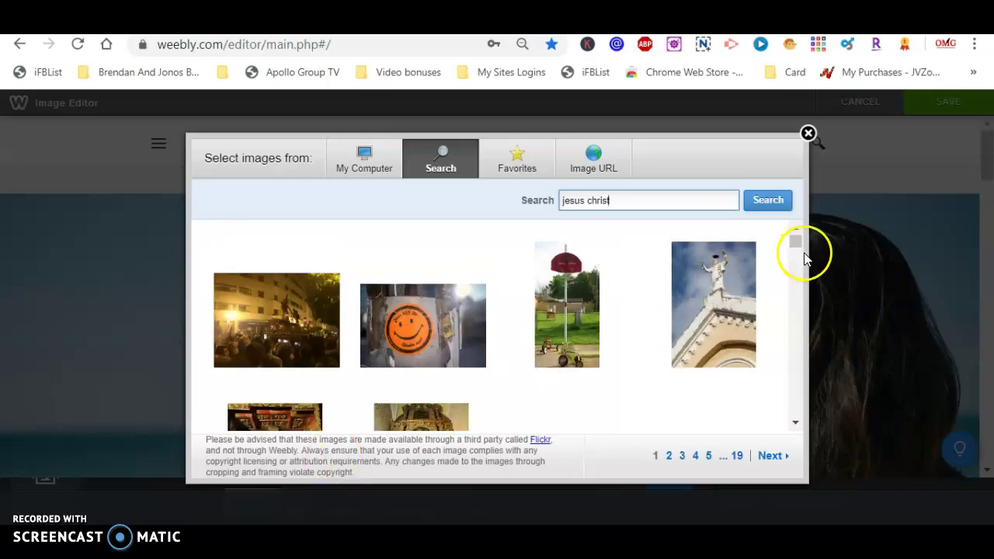
Use the photo of the reclining Christ statue beside the Virgin Mary figure as the header background and save it
{"action": "left_click_drag", "start_coordinate": [800, 243], "coordinate": [792, 278]}
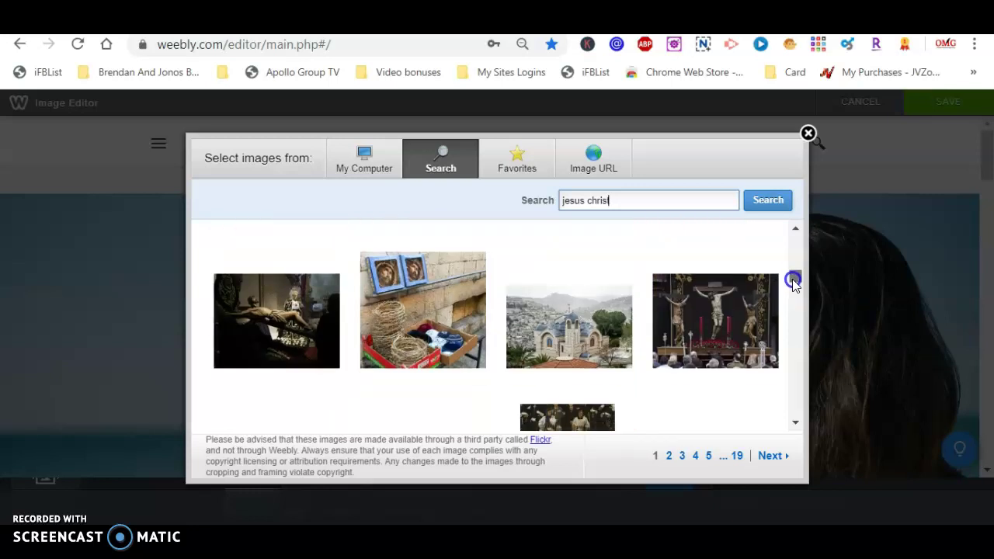
{"action": "mouse_move", "coordinate": [266, 342]}
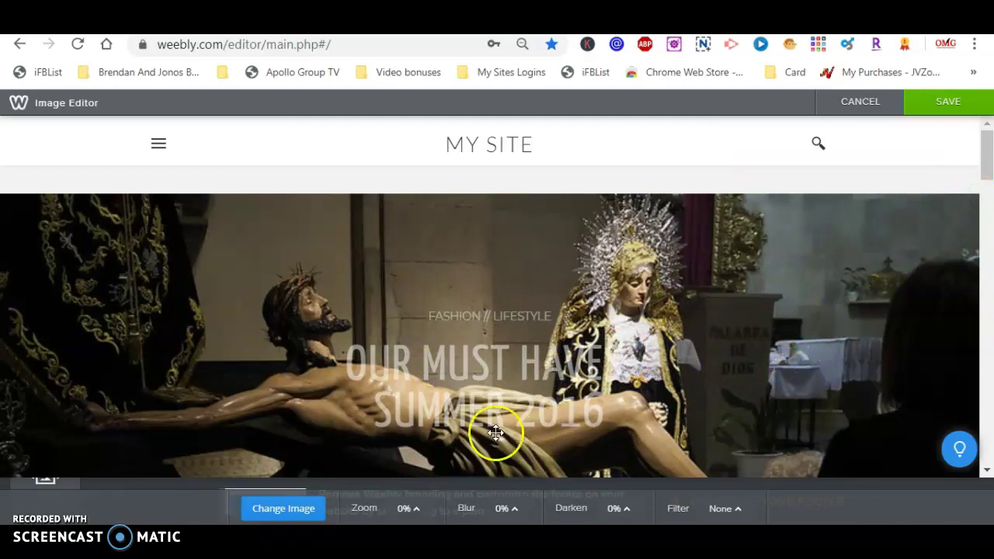
{"action": "mouse_move", "coordinate": [538, 364]}
{"action": "left_mouse_down"}
{"action": "mouse_move", "coordinate": [621, 366]}
{"action": "mouse_move", "coordinate": [461, 348]}
{"action": "left_mouse_up"}
{"action": "left_click", "coordinate": [745, 303]}
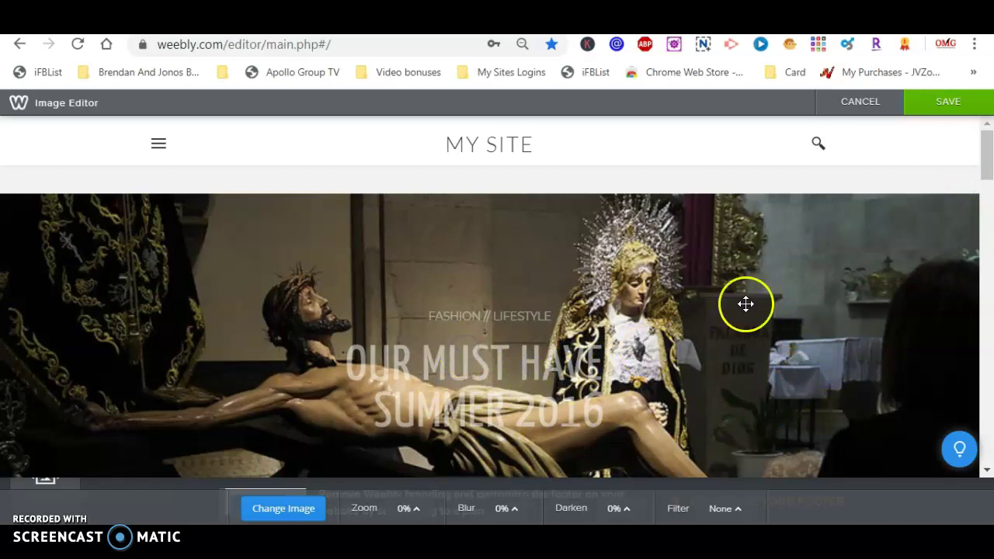
{"action": "left_click", "coordinate": [937, 110]}
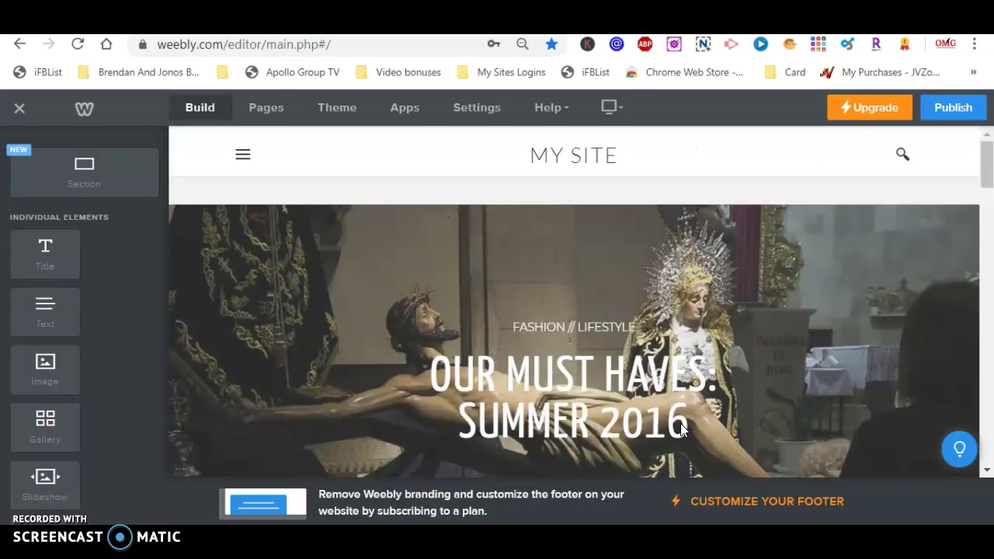
Replace the header headline with "Last Blog Station" and "For Christ" on a second line
{"action": "mouse_move", "coordinate": [668, 425]}
{"action": "left_mouse_down"}
{"action": "mouse_move", "coordinate": [559, 429]}
{"action": "mouse_move", "coordinate": [657, 368]}
{"action": "mouse_move", "coordinate": [677, 386]}
{"action": "mouse_move", "coordinate": [706, 375]}
{"action": "left_mouse_up"}
{"action": "left_click", "coordinate": [707, 376]}
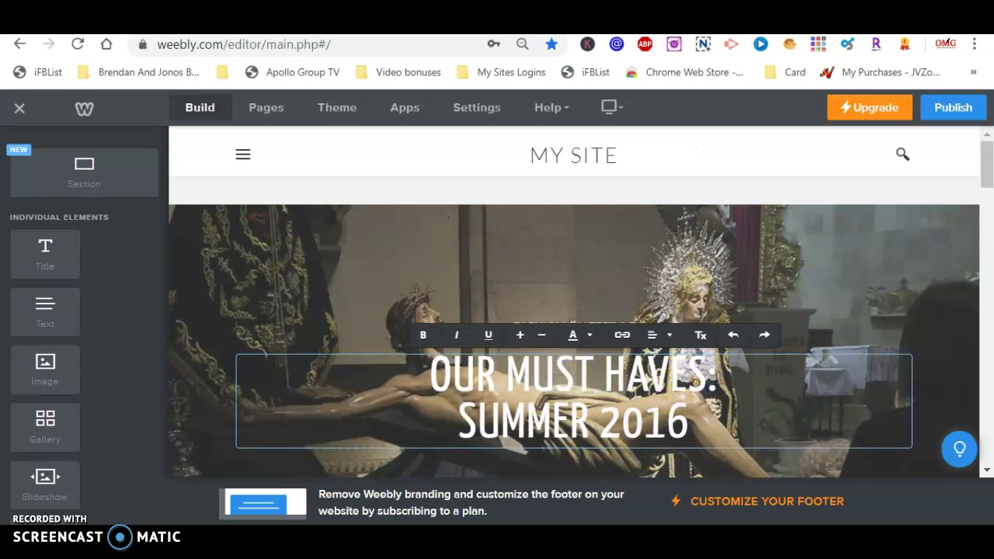
{"action": "left_click", "coordinate": [728, 377]}
{"action": "key", "text": "ctrl+a"}
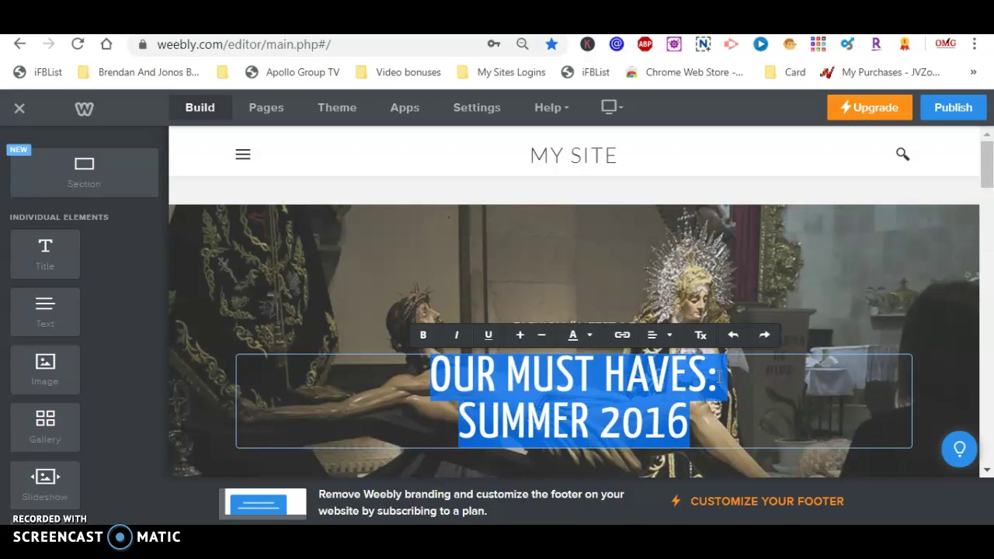
{"action": "type", "text": "Last Blog"}
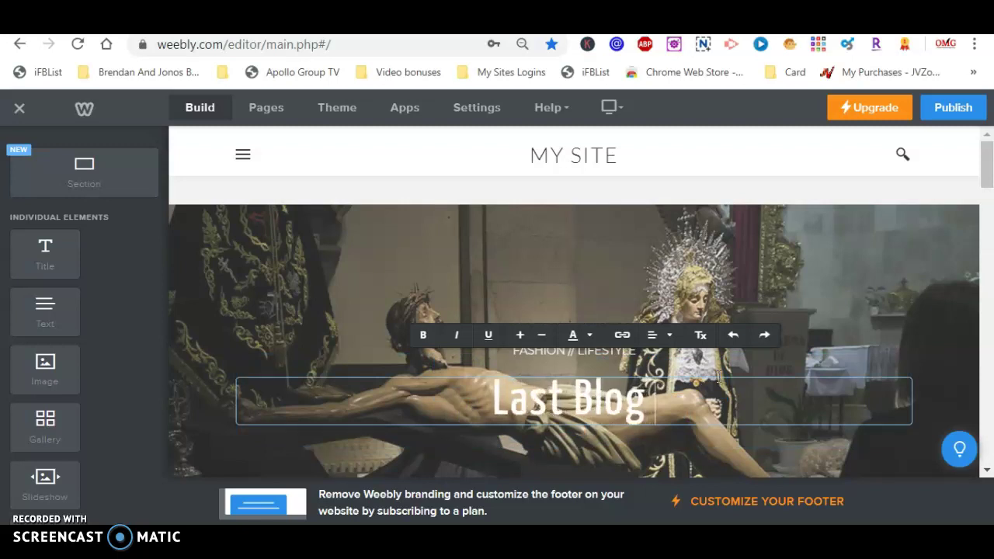
{"action": "type", "text": " S"}
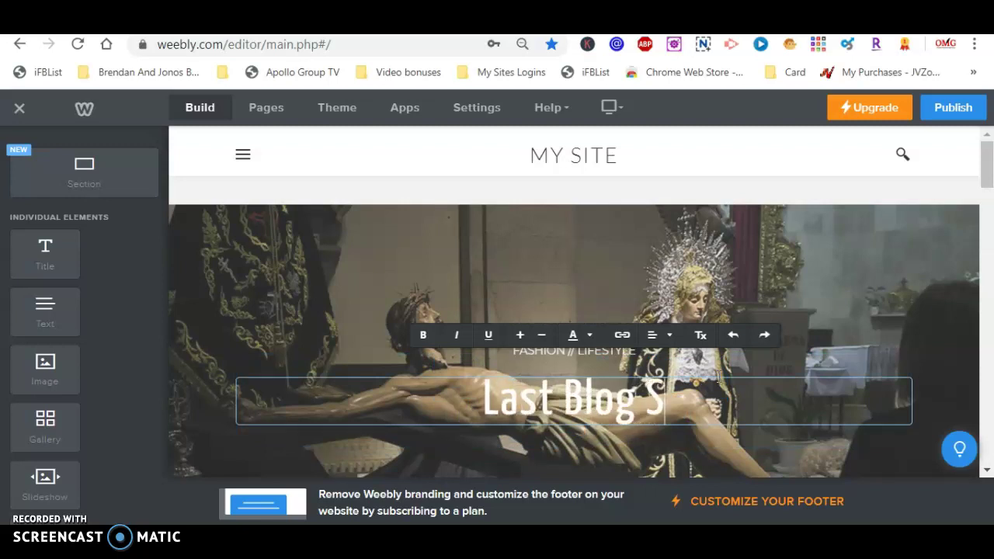
{"action": "type", "text": "tation"}
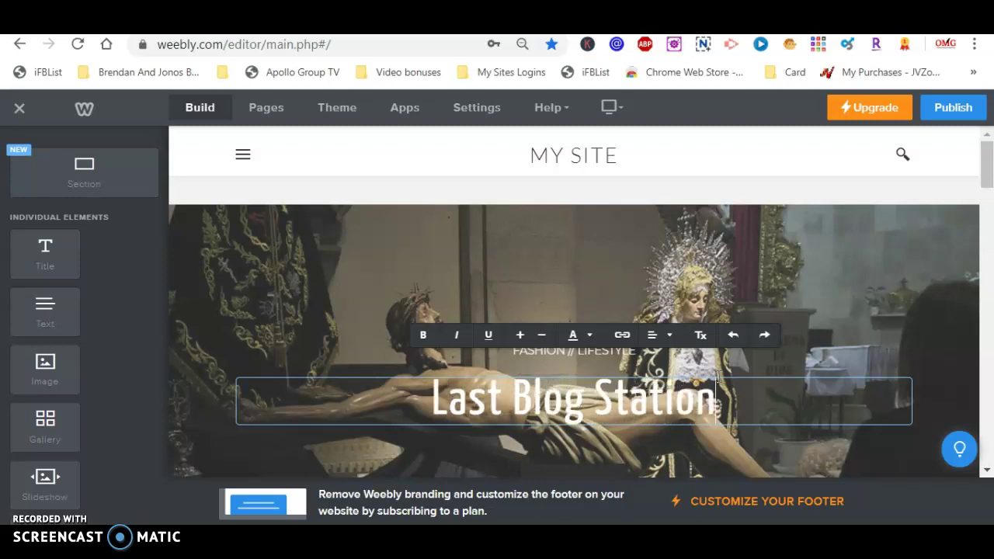
{"action": "key", "text": "Return"}
{"action": "type", "text": "For Chris"}
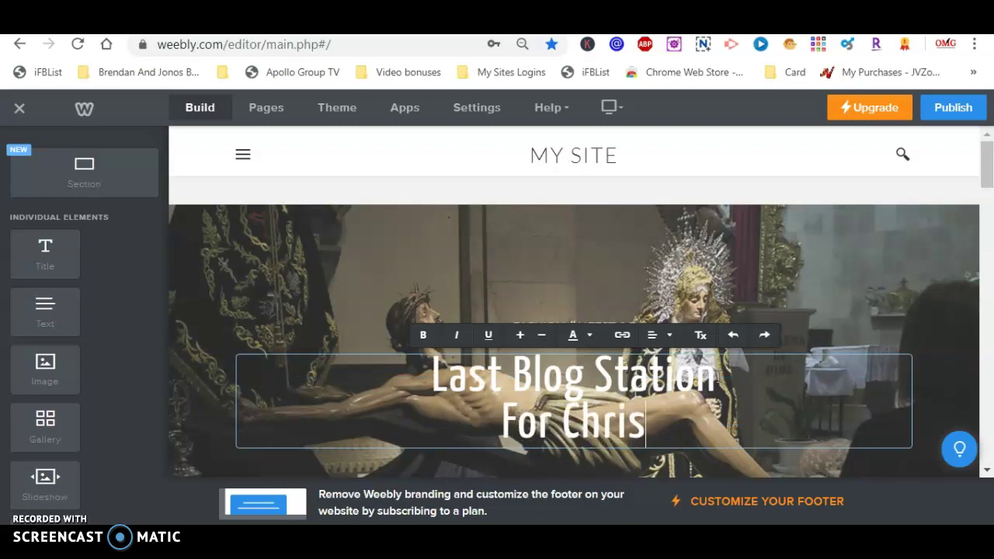
{"action": "type", "text": "t"}
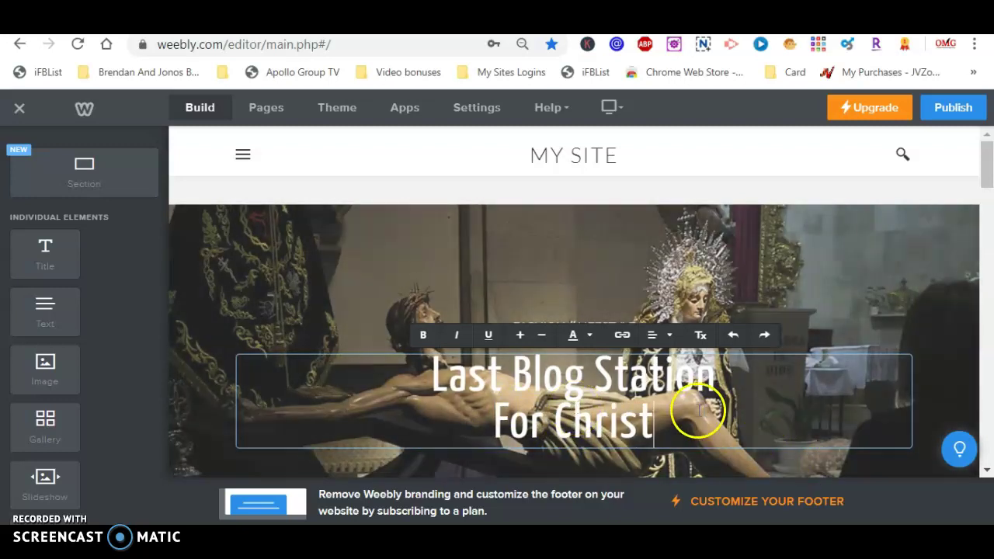
Make both lines of the header headline bold and colour them red, #f30000
{"action": "left_click_drag", "start_coordinate": [670, 422], "coordinate": [425, 375]}
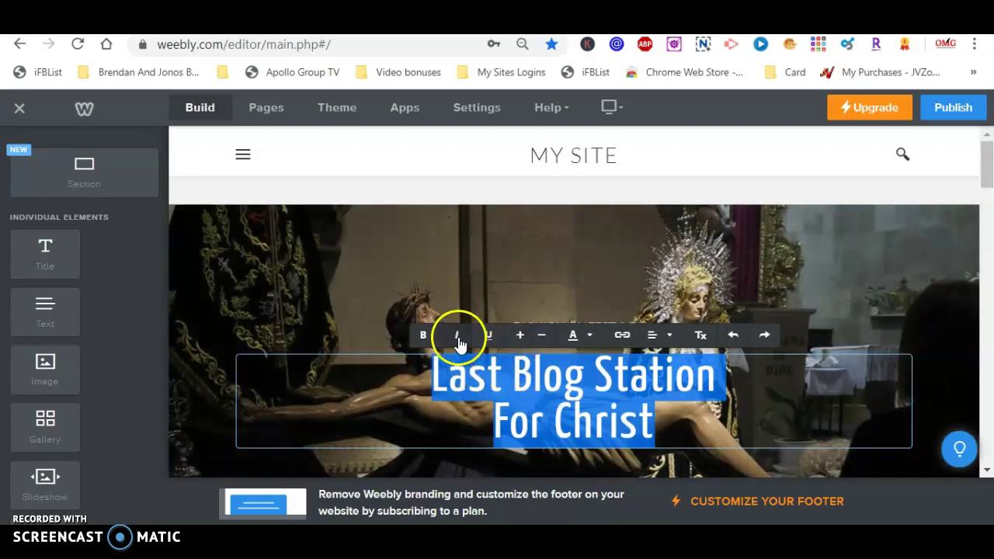
{"action": "left_click", "coordinate": [423, 336]}
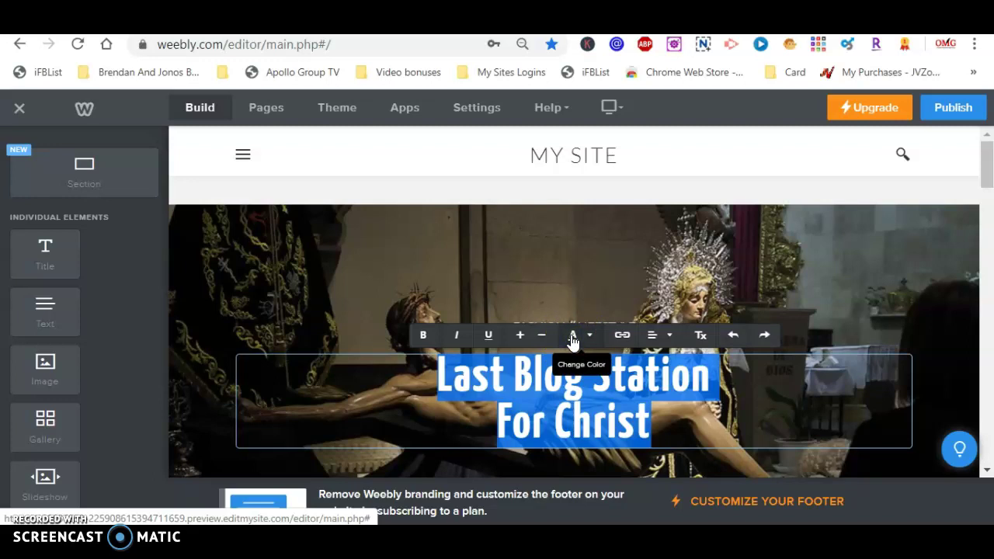
{"action": "left_click", "coordinate": [572, 339]}
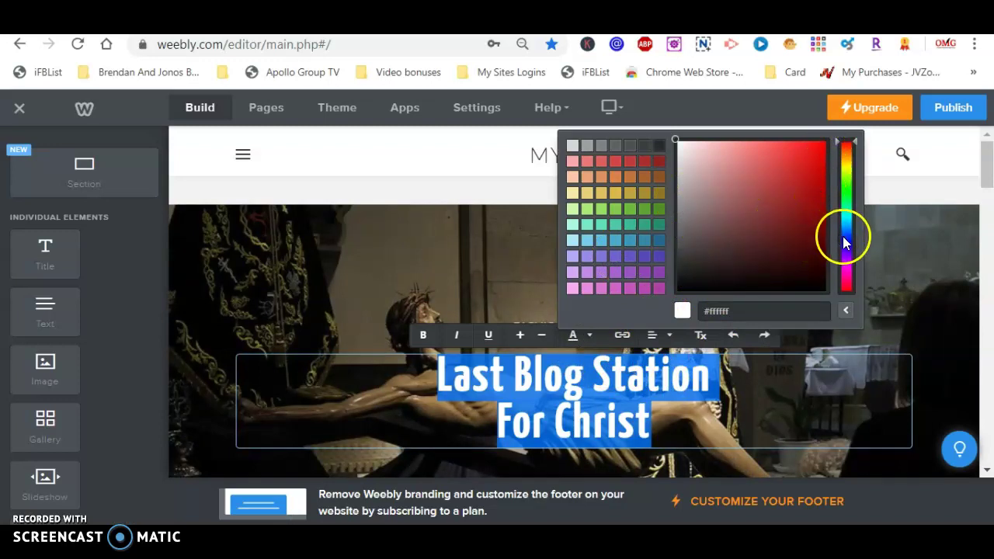
{"action": "left_click", "coordinate": [822, 146]}
{"action": "left_click", "coordinate": [823, 156]}
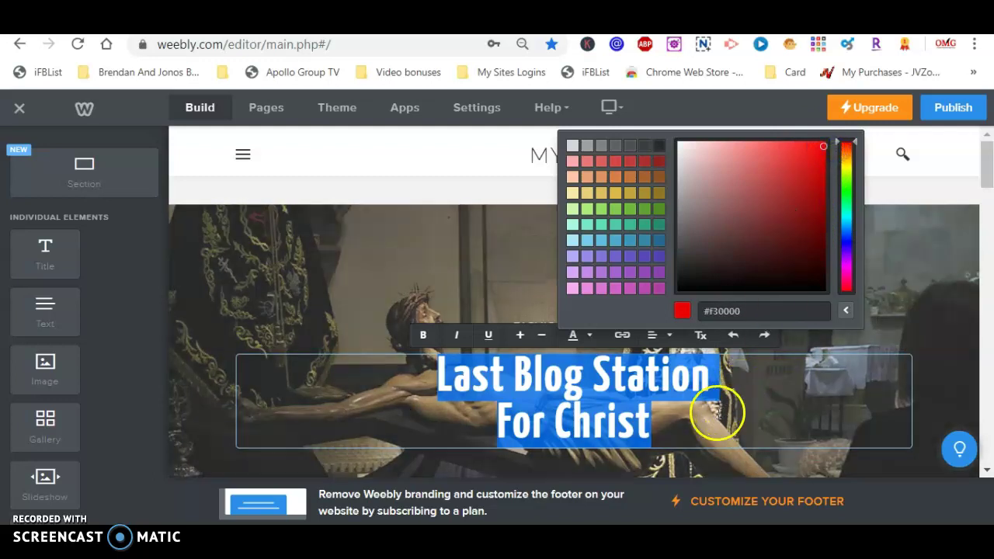
{"action": "left_click", "coordinate": [715, 414]}
{"action": "left_click", "coordinate": [747, 414]}
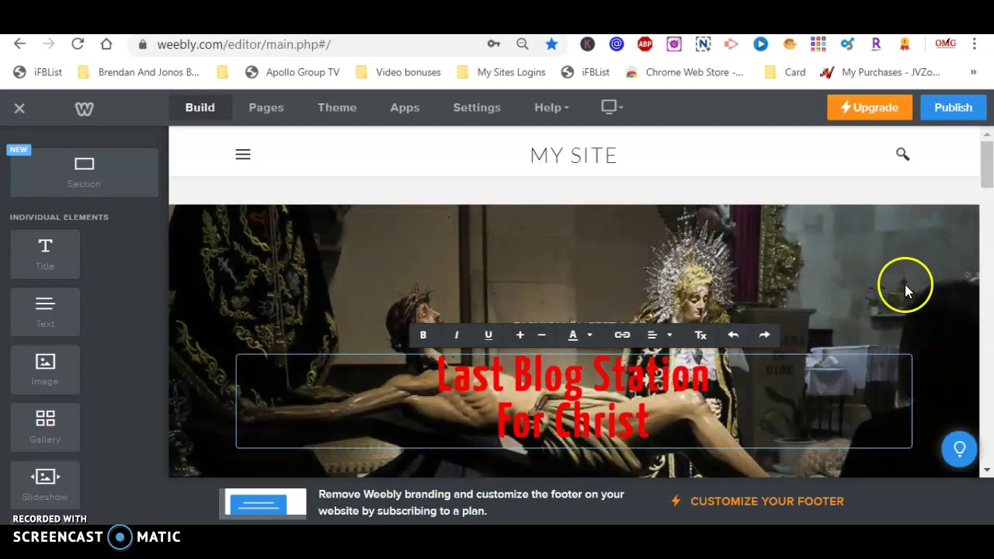
{"action": "left_click", "coordinate": [916, 293]}
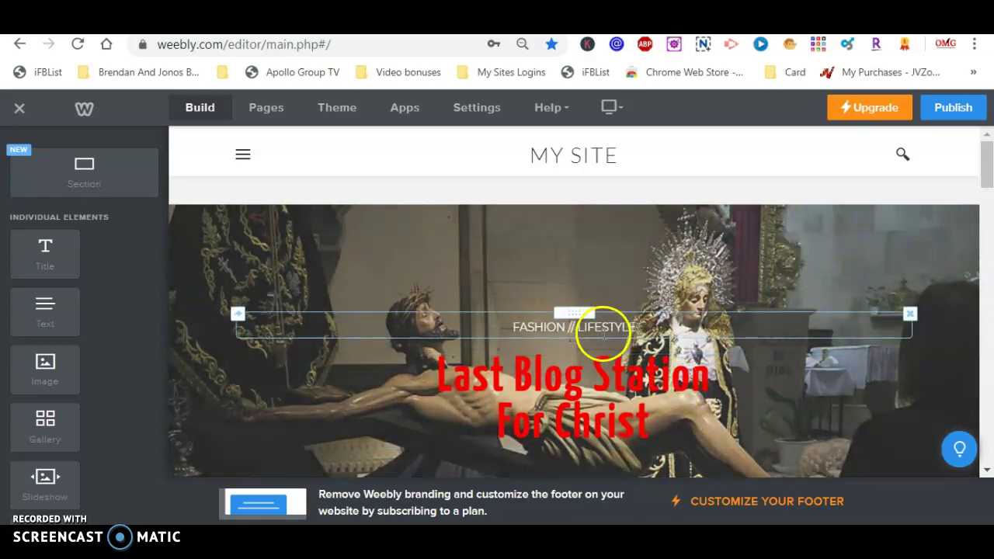
Replace the "FASHION // LIFESTYLE" tagline above the header headline with "Gospel Corner"
{"action": "left_click", "coordinate": [647, 323]}
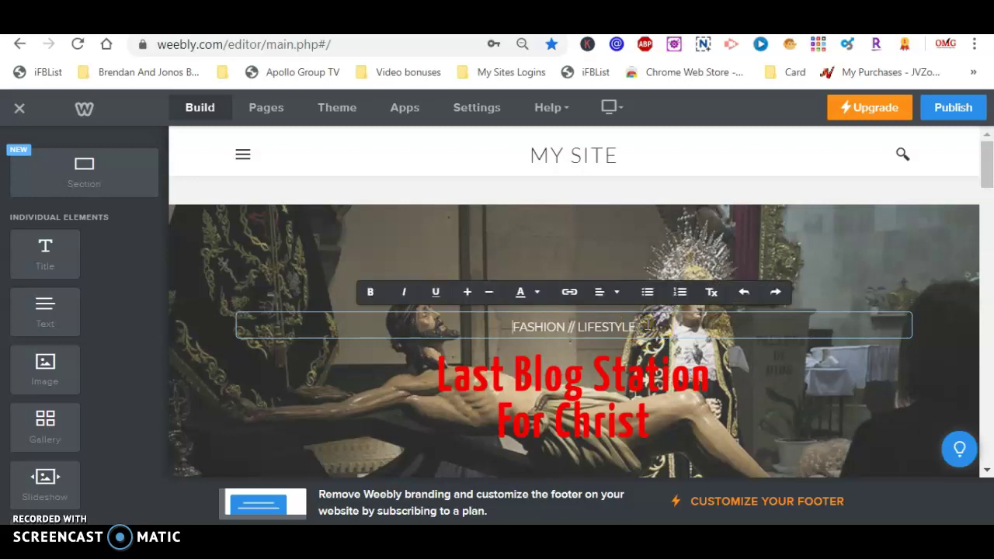
{"action": "left_click_drag", "start_coordinate": [646, 325], "coordinate": [439, 327]}
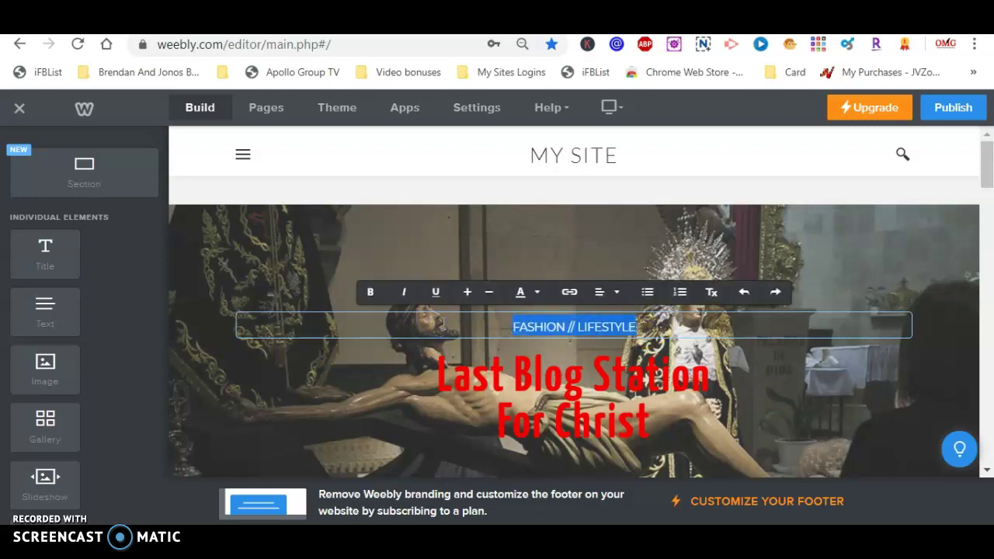
{"action": "type", "text": "Gospel"}
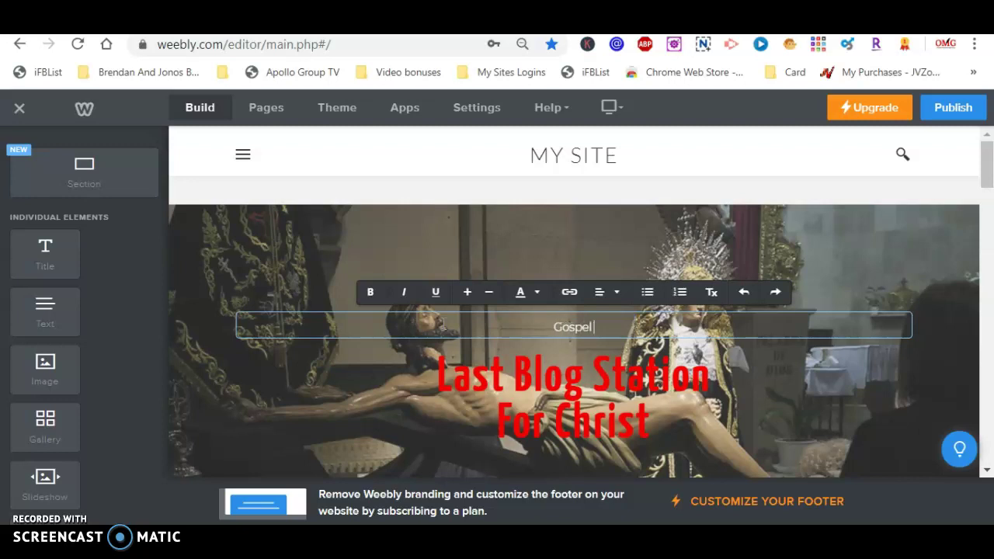
{"action": "type", "text": " Corner"}
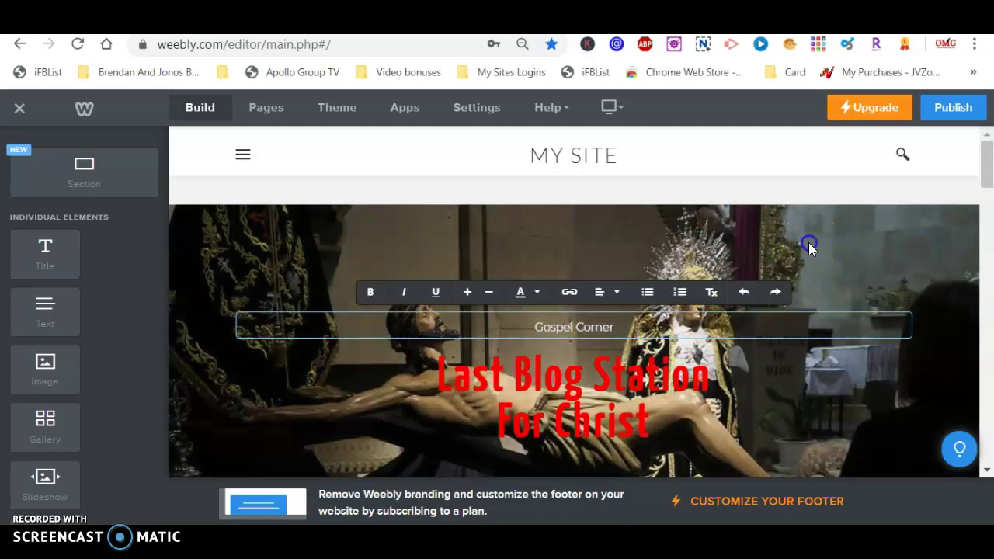
{"action": "left_click", "coordinate": [811, 247]}
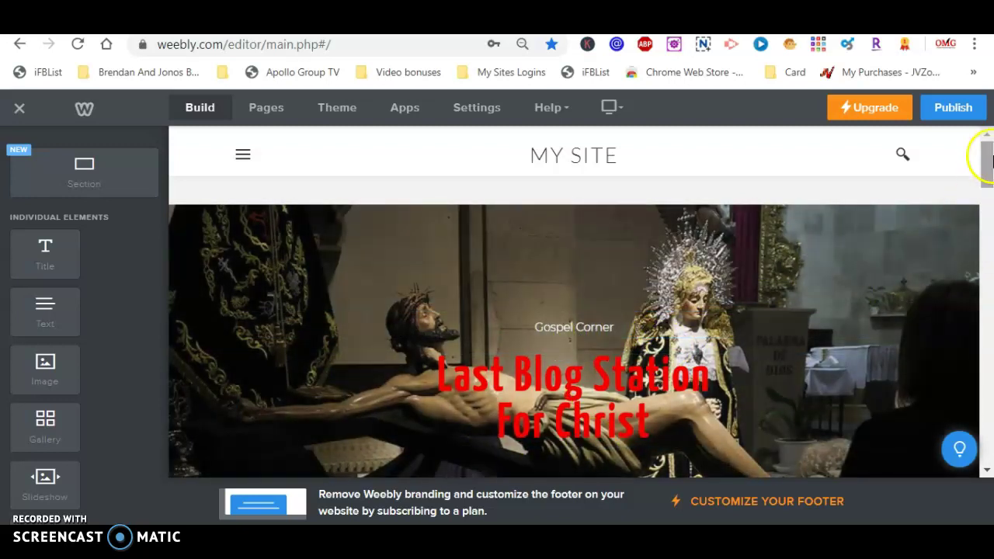
{"action": "left_click_drag", "start_coordinate": [983, 177], "coordinate": [988, 147]}
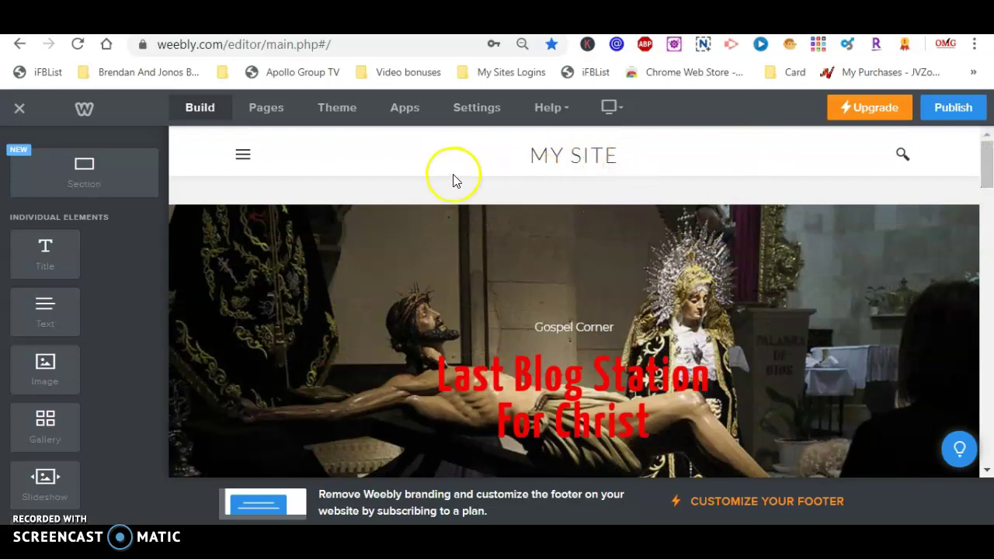
Look over the site's blog settings and the theme options
{"action": "mouse_move", "coordinate": [557, 148]}
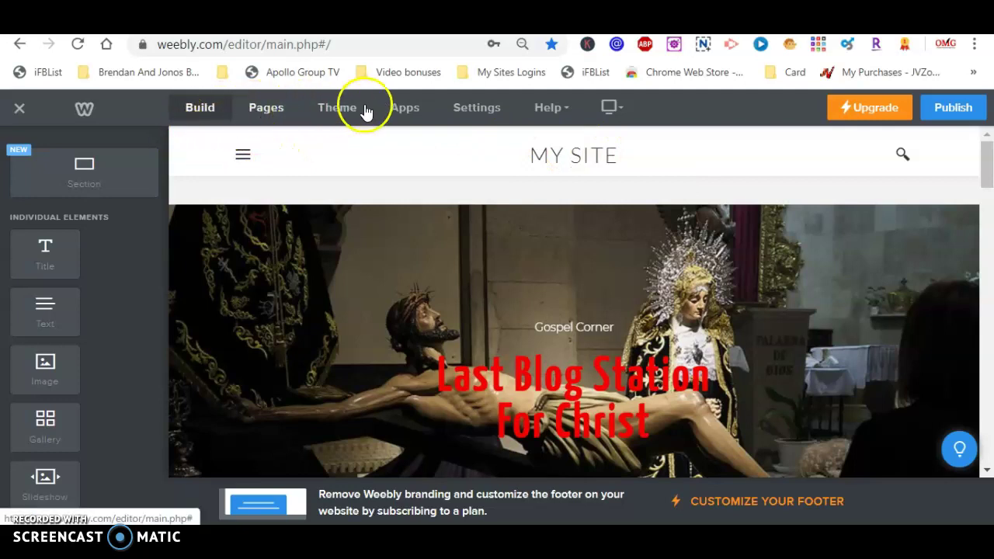
{"action": "left_click", "coordinate": [486, 113]}
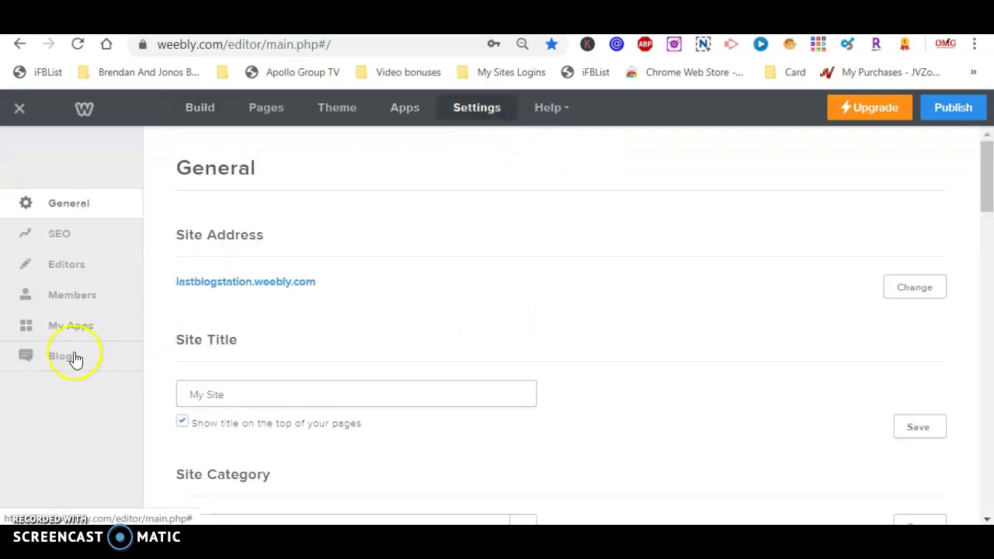
{"action": "left_click", "coordinate": [55, 358]}
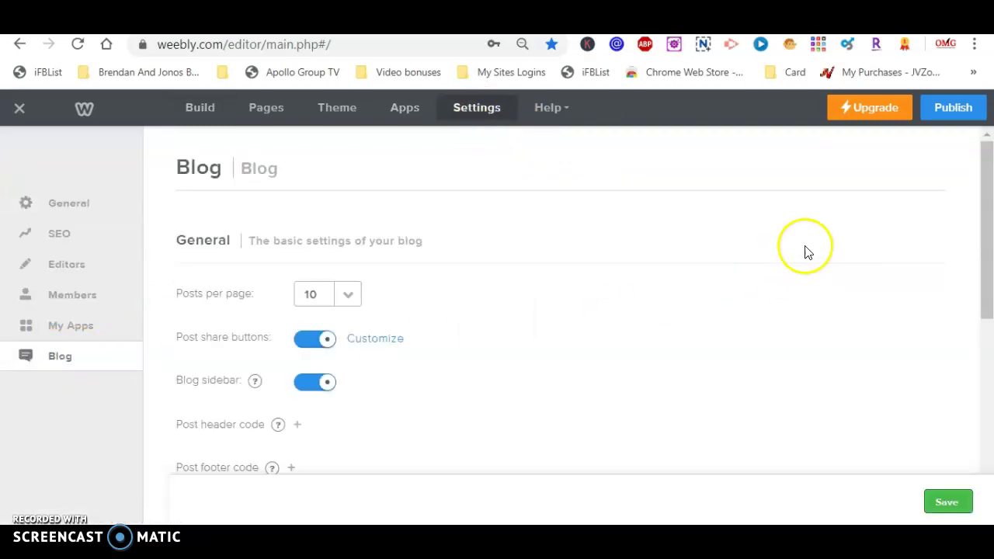
{"action": "left_click", "coordinate": [347, 115]}
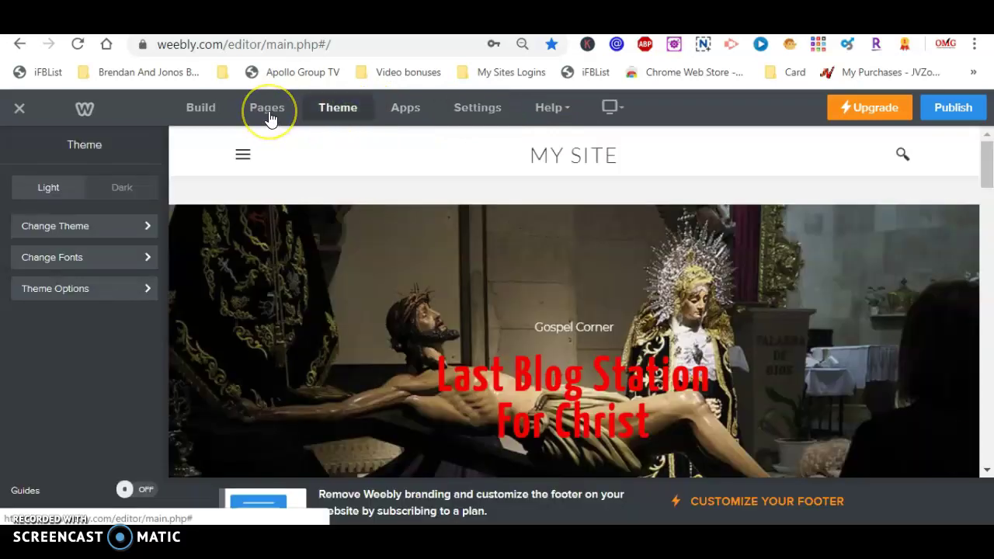
Open the site's Blog page and start a new blog post
{"action": "left_click", "coordinate": [268, 115]}
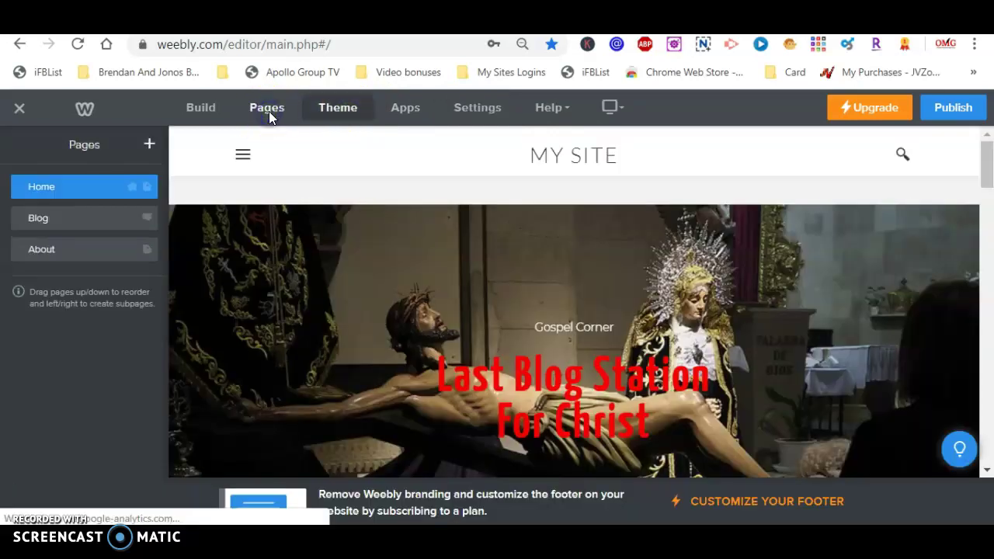
{"action": "left_click", "coordinate": [49, 222]}
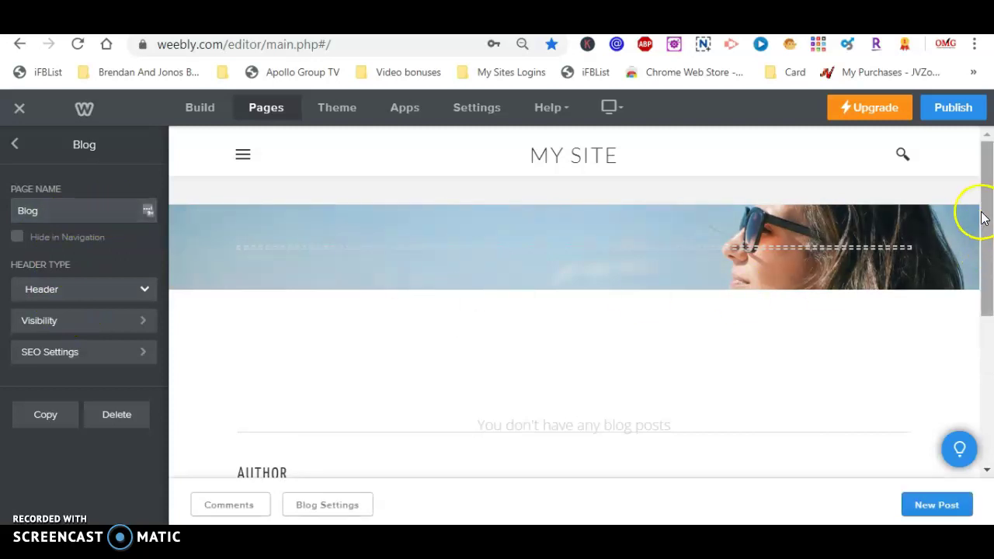
{"action": "left_click_drag", "start_coordinate": [988, 209], "coordinate": [910, 355]}
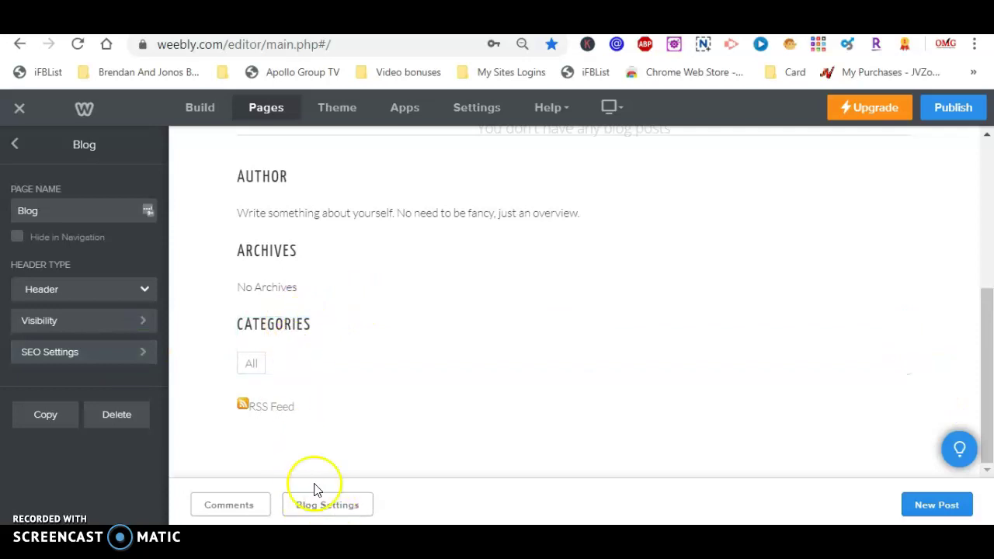
{"action": "left_click", "coordinate": [936, 506]}
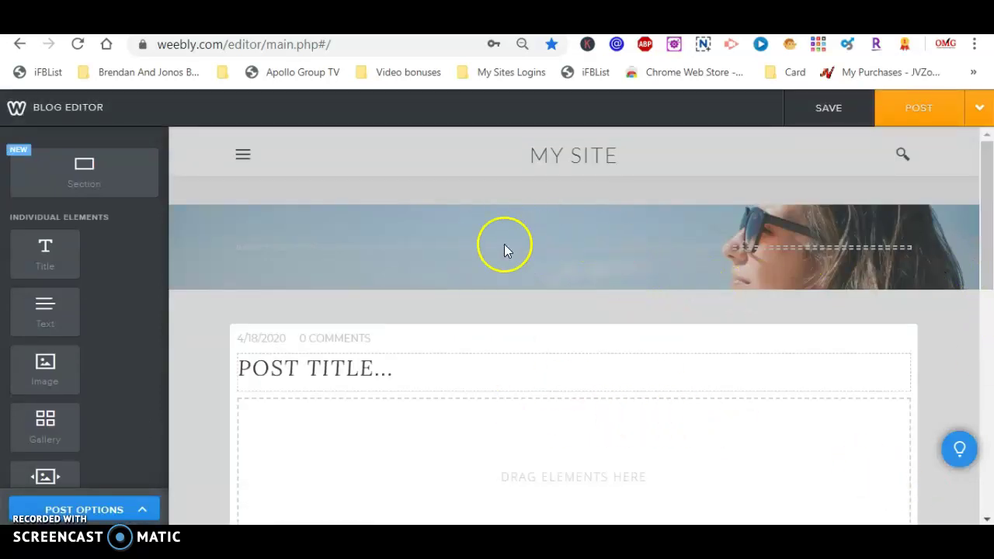
Enter "CHRIST" as the title of the new blog post
{"action": "left_click", "coordinate": [388, 367]}
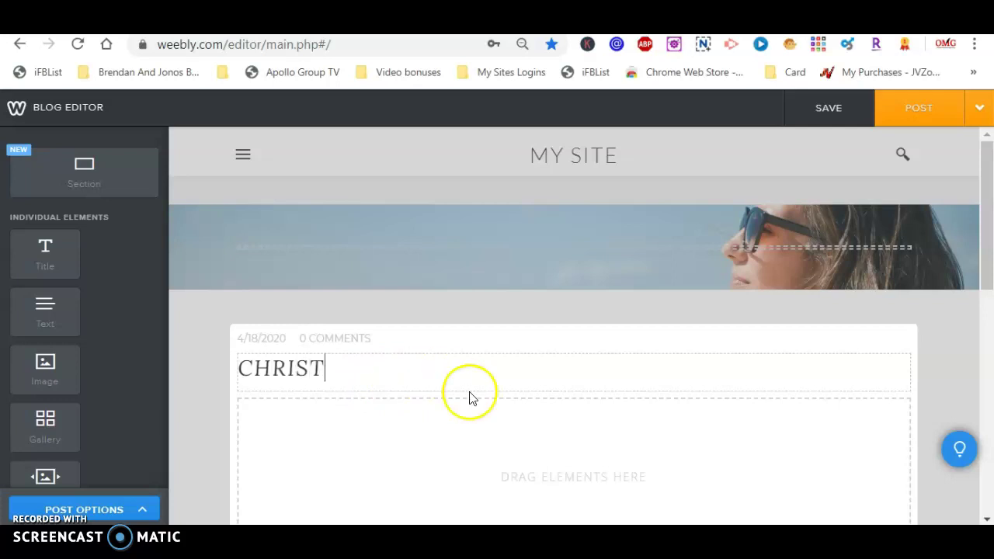
{"action": "scroll", "coordinate": [990, 194], "scroll_direction": "down", "scroll_amount": 2}
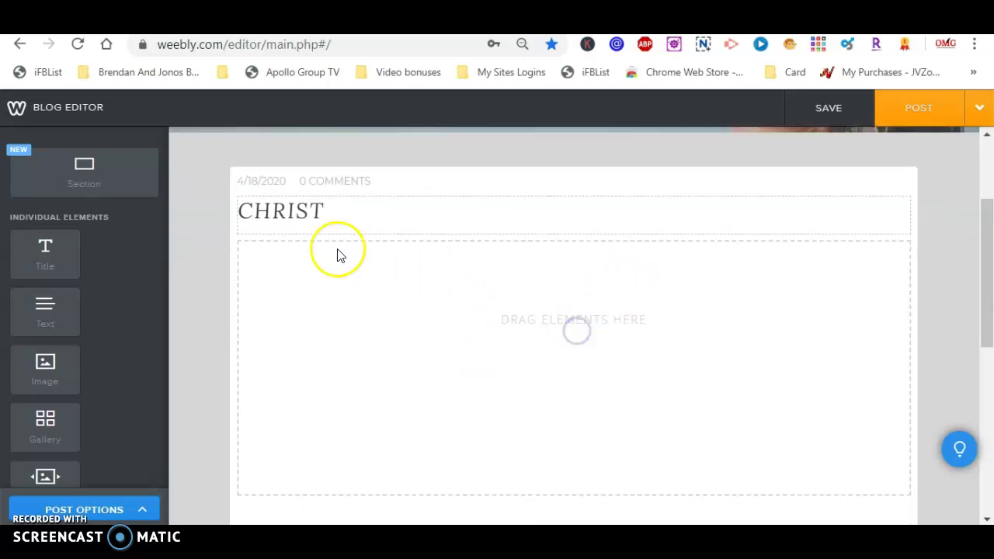
{"action": "left_click", "coordinate": [317, 284]}
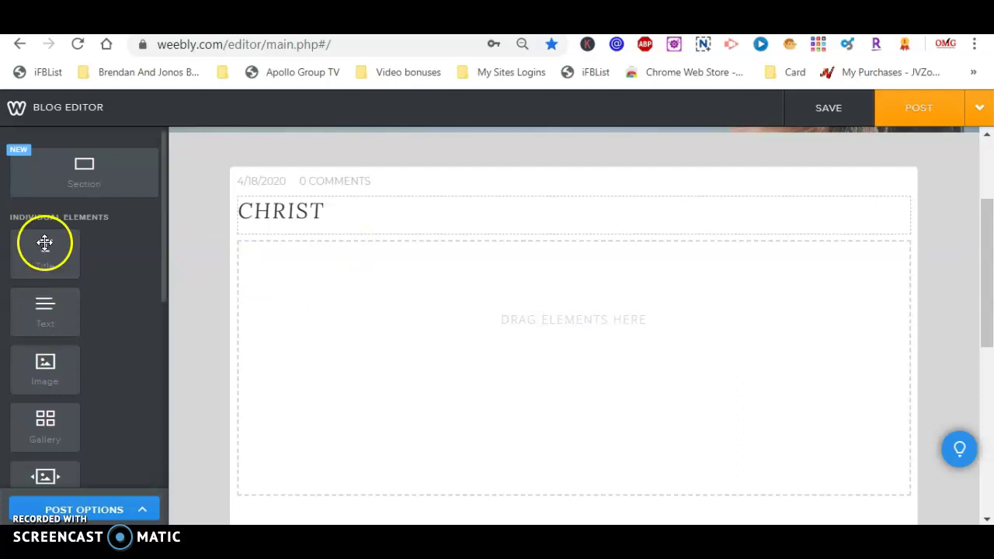
Add a Title element to the post body and a Text element directly beneath it
{"action": "left_click_drag", "start_coordinate": [47, 252], "coordinate": [276, 273]}
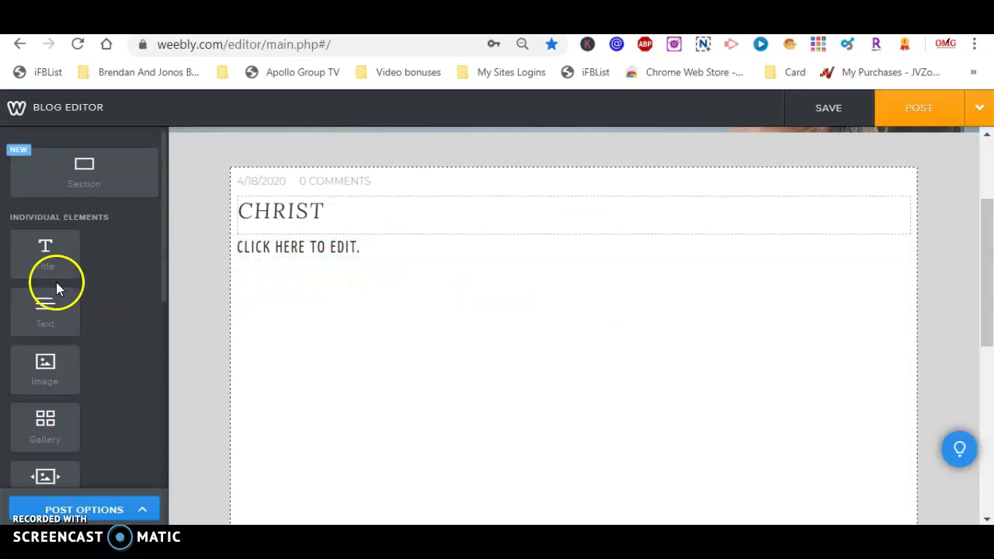
{"action": "mouse_move", "coordinate": [53, 317]}
{"action": "left_mouse_down"}
{"action": "mouse_move", "coordinate": [310, 381]}
{"action": "mouse_move", "coordinate": [378, 348]}
{"action": "mouse_move", "coordinate": [373, 308]}
{"action": "mouse_move", "coordinate": [58, 323]}
{"action": "left_mouse_up"}
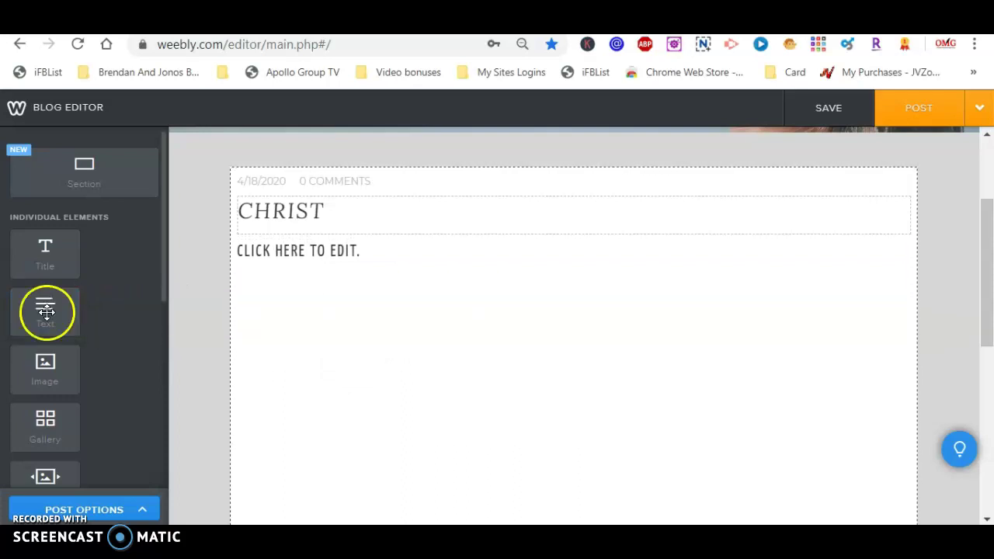
{"action": "left_click_drag", "start_coordinate": [55, 309], "coordinate": [284, 362]}
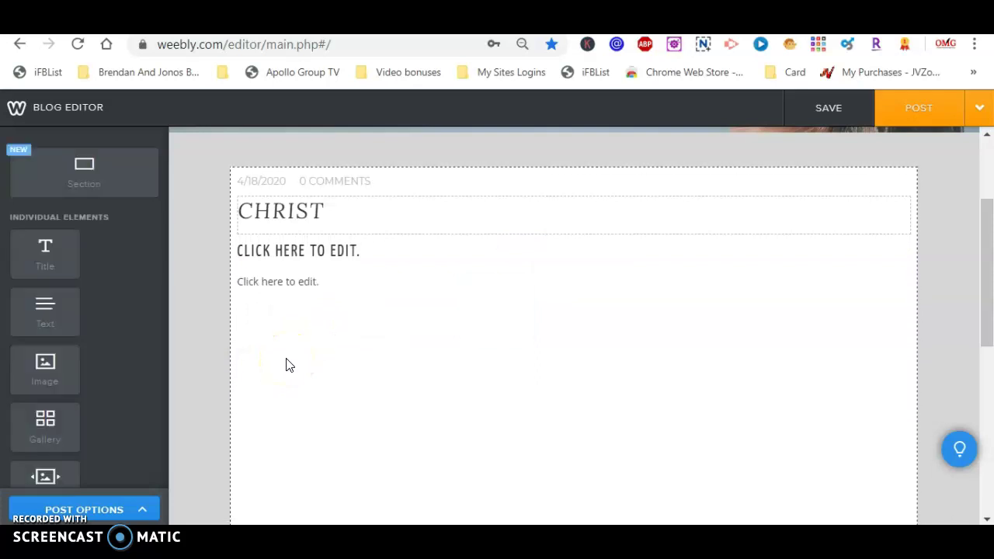
Paste the copied article text into the post's Text element
{"action": "left_click", "coordinate": [334, 282]}
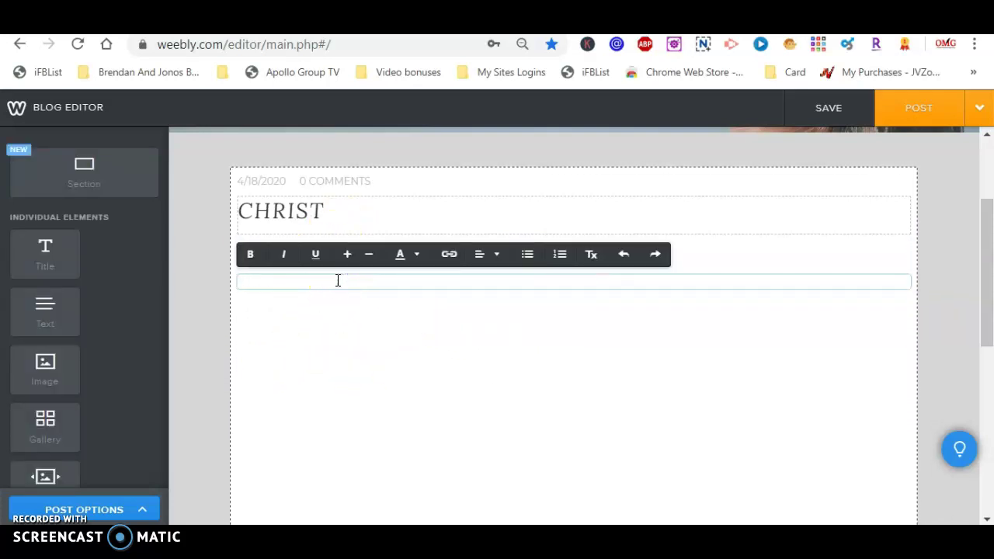
{"action": "right_click", "coordinate": [337, 281]}
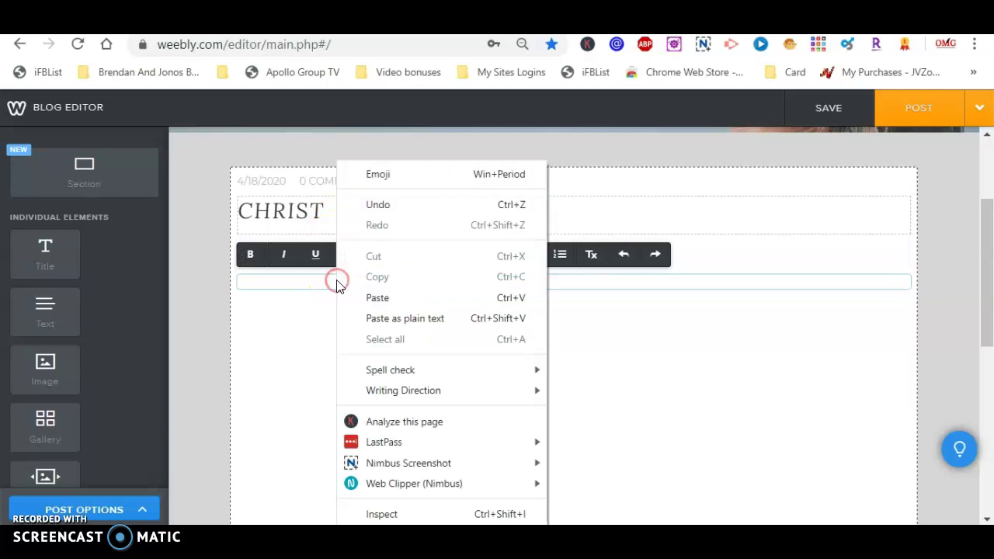
{"action": "left_click", "coordinate": [386, 297]}
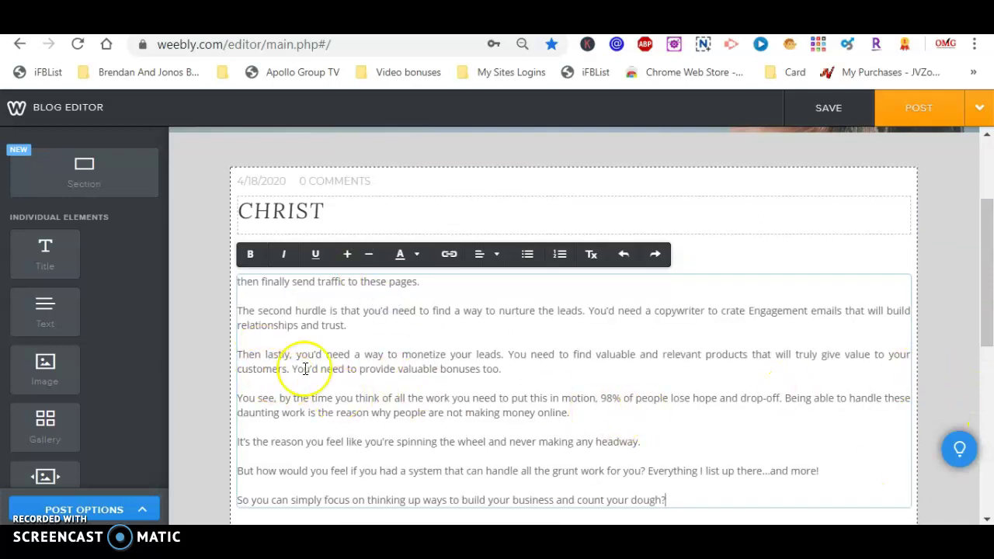
Set the heading above the post's article text to "CHRIST CRUSIFIED"
{"action": "left_click_drag", "start_coordinate": [989, 295], "coordinate": [988, 254]}
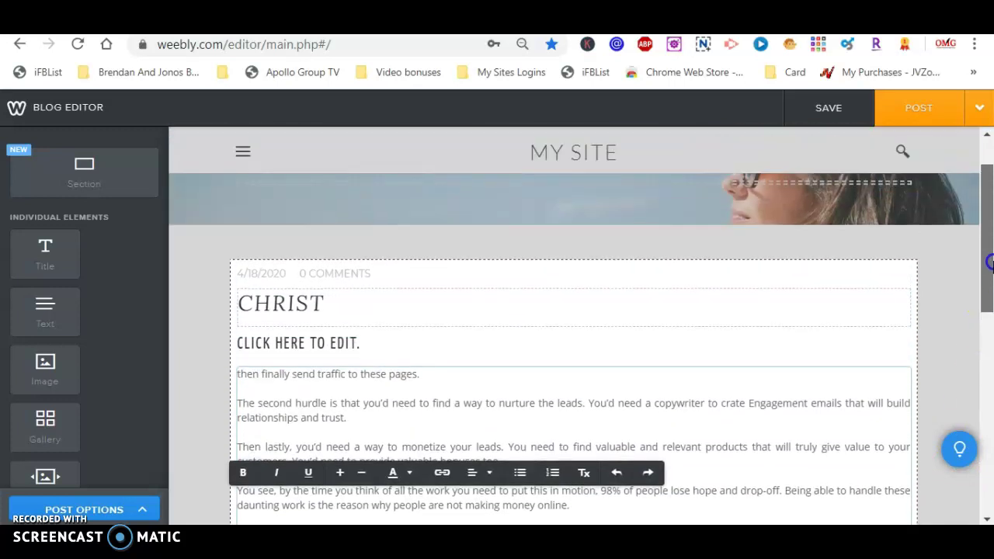
{"action": "left_click", "coordinate": [468, 273]}
{"action": "left_click", "coordinate": [365, 343]}
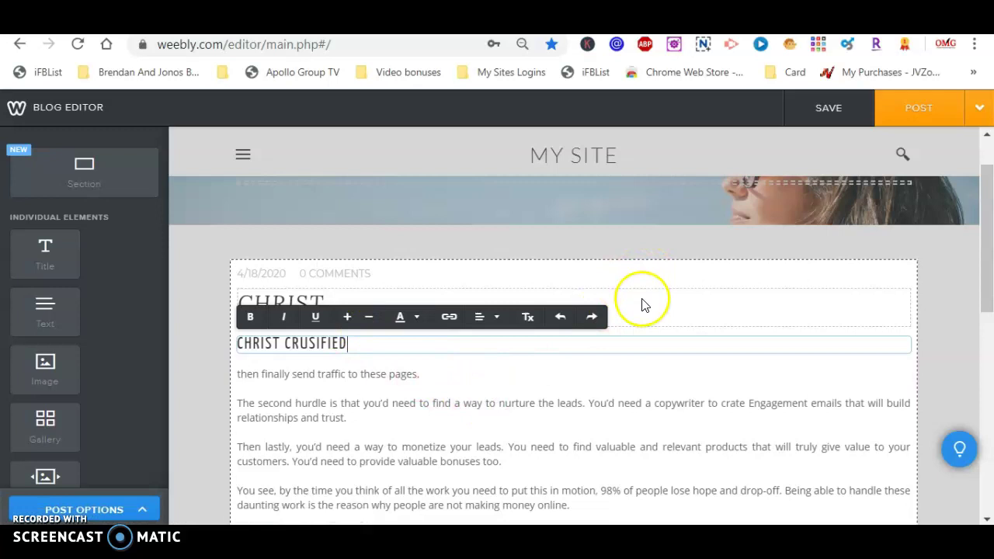
{"action": "left_click", "coordinate": [679, 277]}
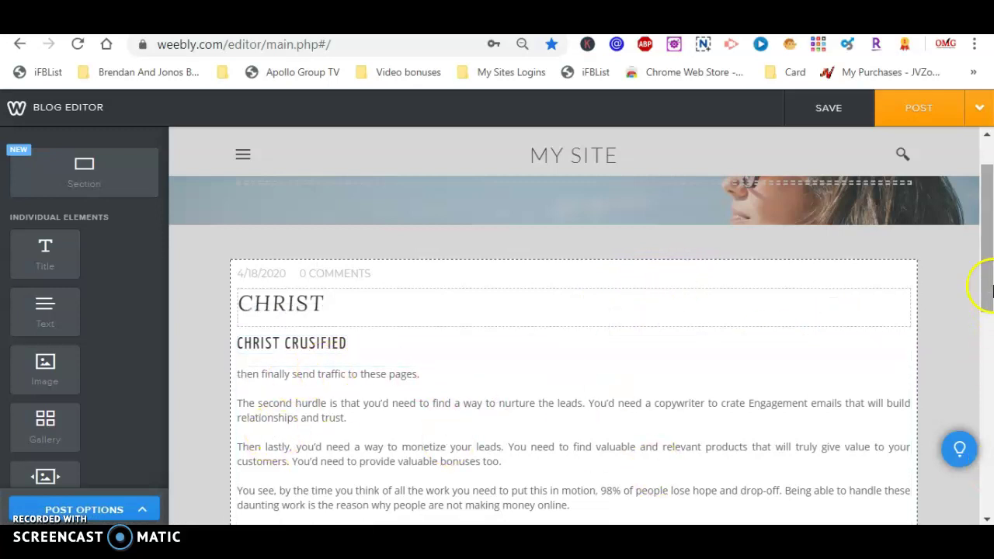
Insert an Image element between the "CHRIST CRUSIFIED" heading and the article text
{"action": "mouse_move", "coordinate": [986, 287]}
{"action": "left_mouse_down"}
{"action": "mouse_move", "coordinate": [982, 365]}
{"action": "mouse_move", "coordinate": [982, 289]}
{"action": "left_mouse_up"}
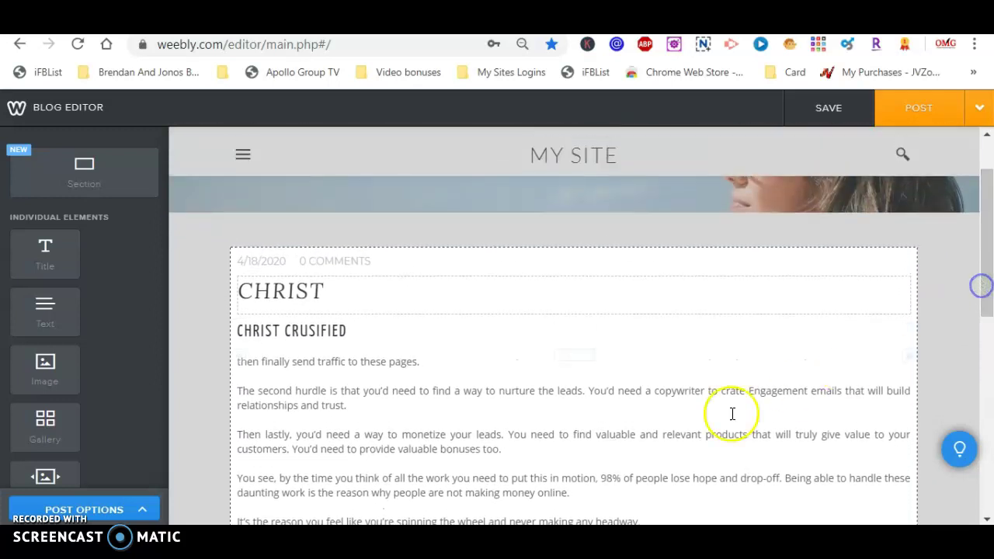
{"action": "left_click_drag", "start_coordinate": [47, 364], "coordinate": [467, 350]}
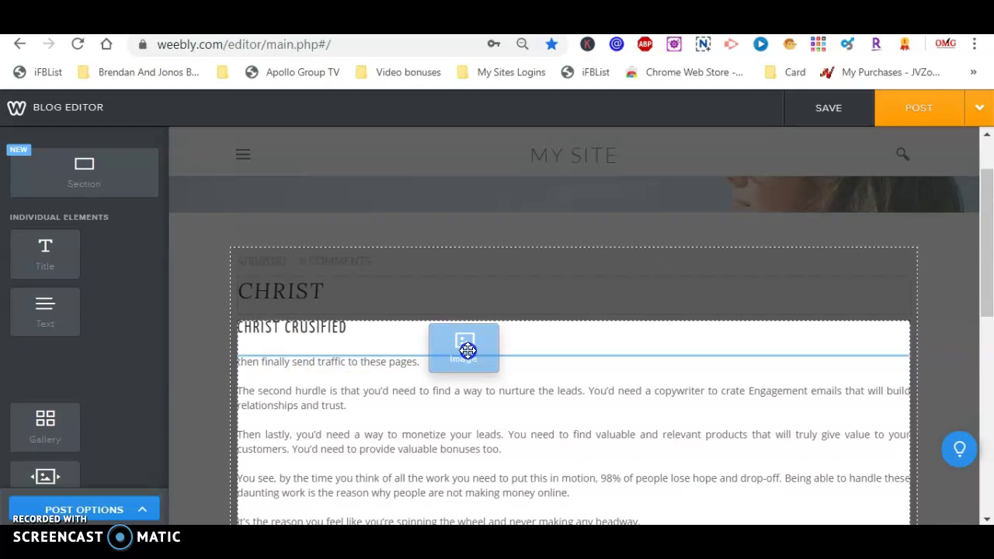
{"action": "left_click_drag", "start_coordinate": [467, 350], "coordinate": [468, 350]}
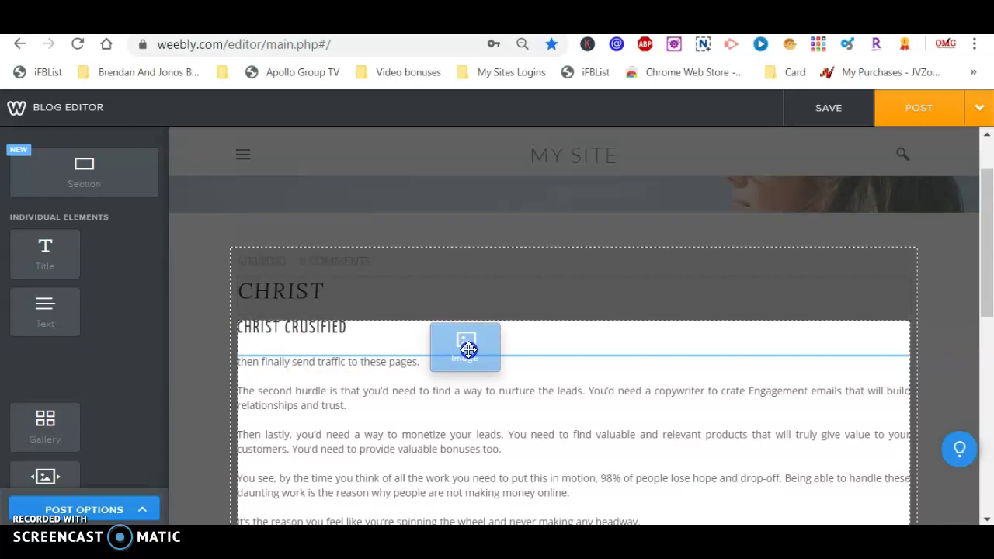
{"action": "left_click_drag", "start_coordinate": [468, 349], "coordinate": [468, 350]}
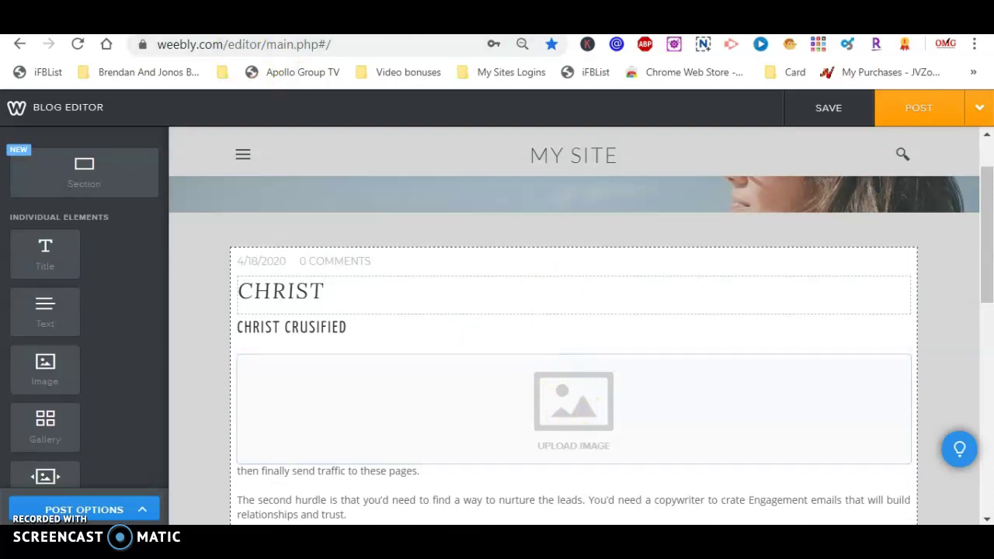
Fill the image placeholder with the photo of the three crucifixion statues from the jesus christ image search
{"action": "left_click", "coordinate": [577, 399]}
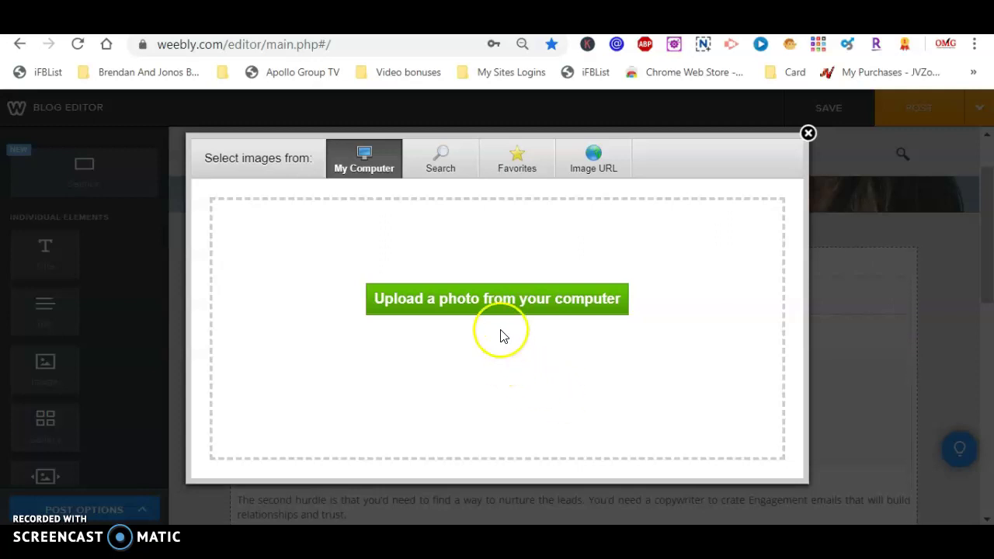
{"action": "left_click", "coordinate": [440, 165]}
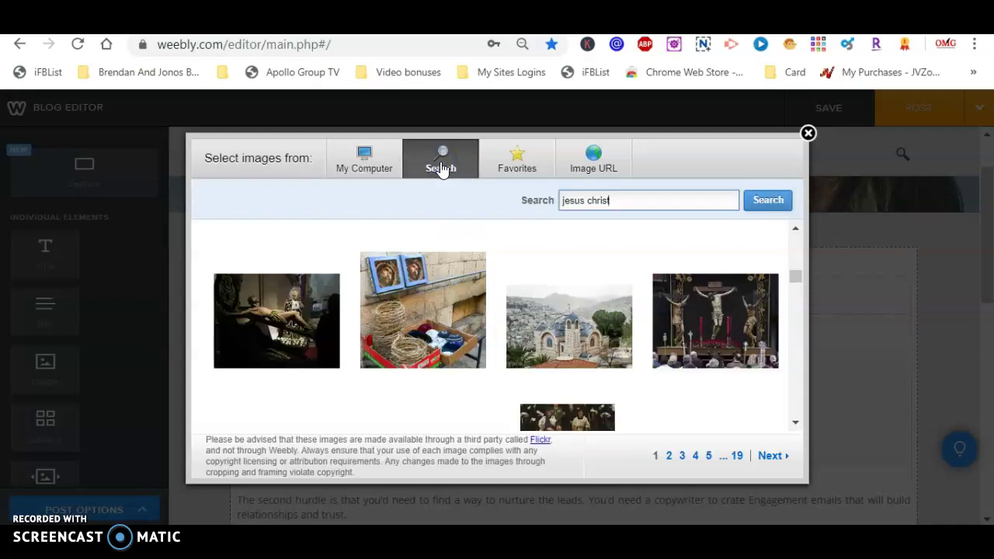
{"action": "mouse_move", "coordinate": [363, 326]}
{"action": "mouse_move", "coordinate": [284, 324]}
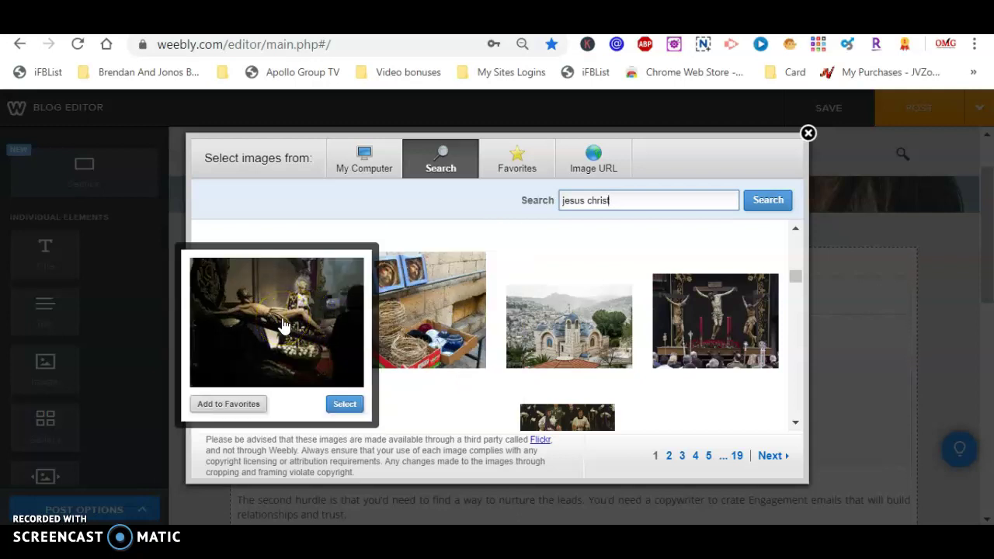
{"action": "mouse_move", "coordinate": [712, 288]}
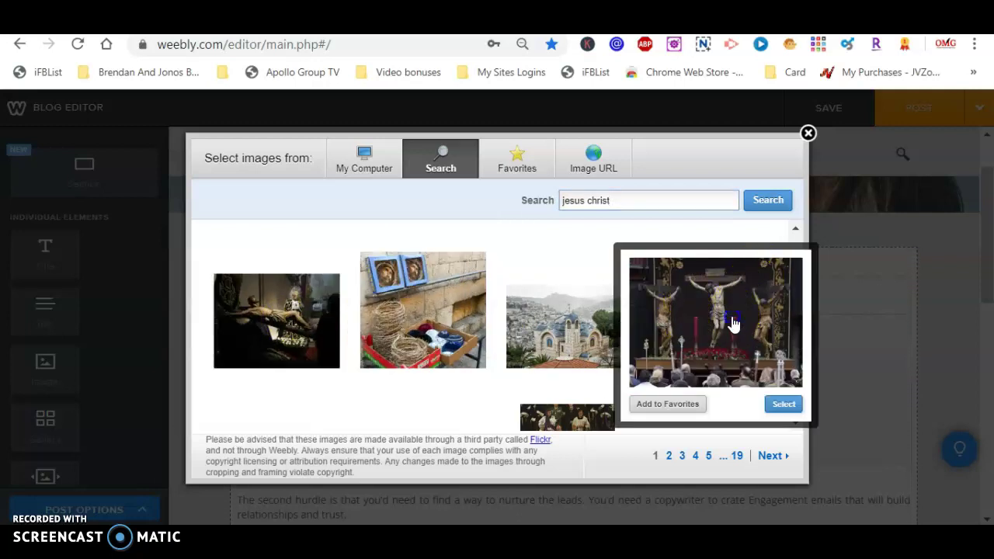
{"action": "left_click", "coordinate": [733, 323]}
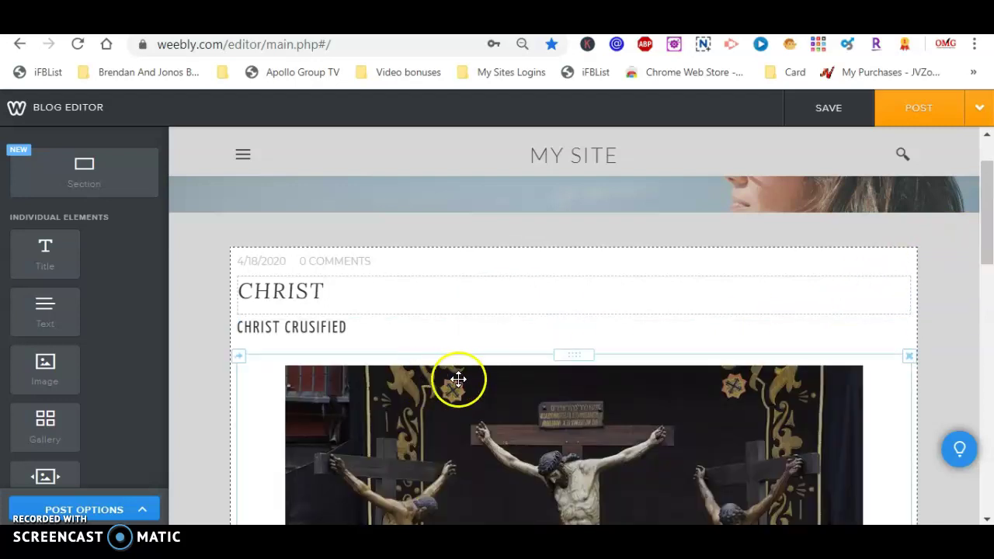
Review the rest of the post and look through the available blog elements and installed apps for something to add
{"action": "left_click_drag", "start_coordinate": [988, 256], "coordinate": [930, 461]}
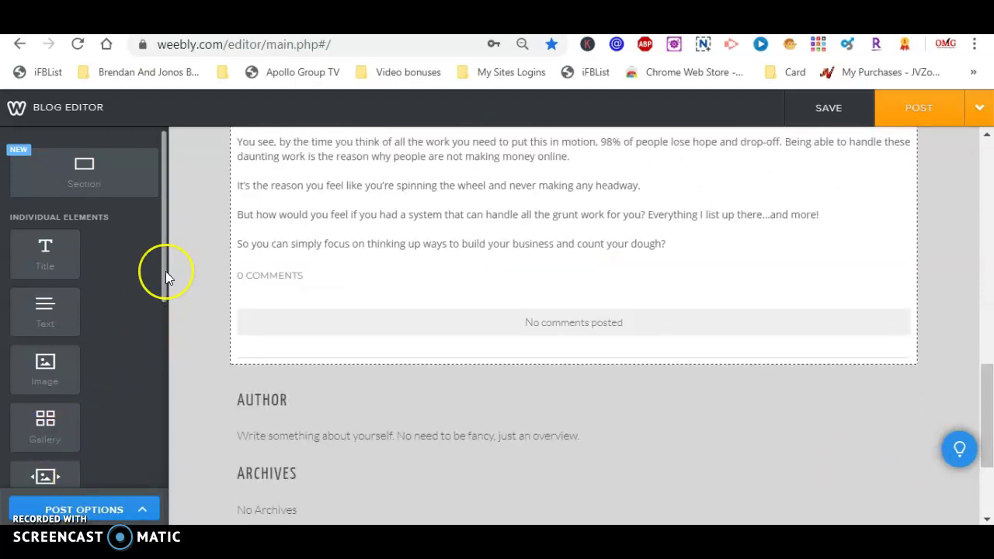
{"action": "left_click_drag", "start_coordinate": [167, 274], "coordinate": [187, 485]}
{"action": "scroll", "coordinate": [155, 448], "scroll_direction": "down", "scroll_amount": 5}
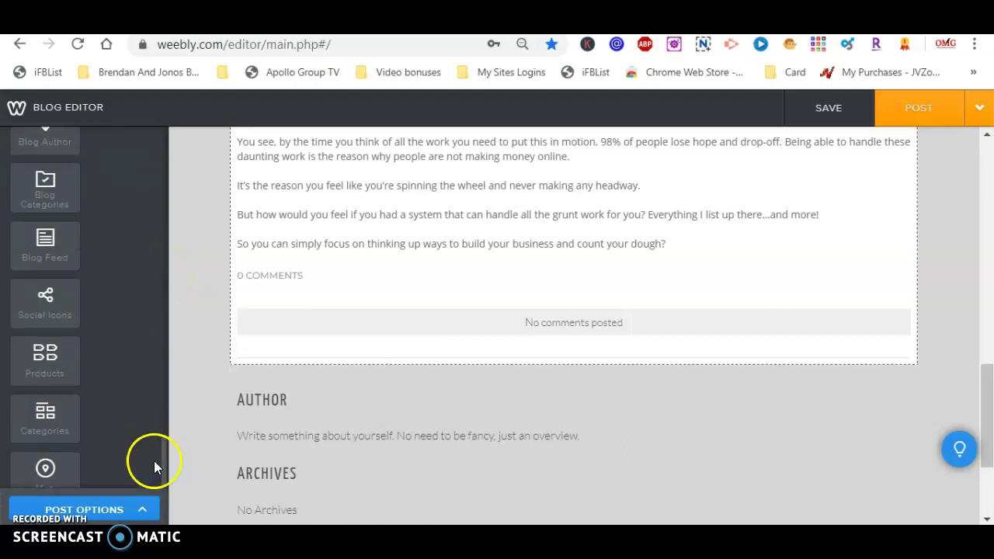
{"action": "left_click_drag", "start_coordinate": [164, 458], "coordinate": [164, 483]}
{"action": "scroll", "coordinate": [163, 481], "scroll_direction": "down", "scroll_amount": 2}
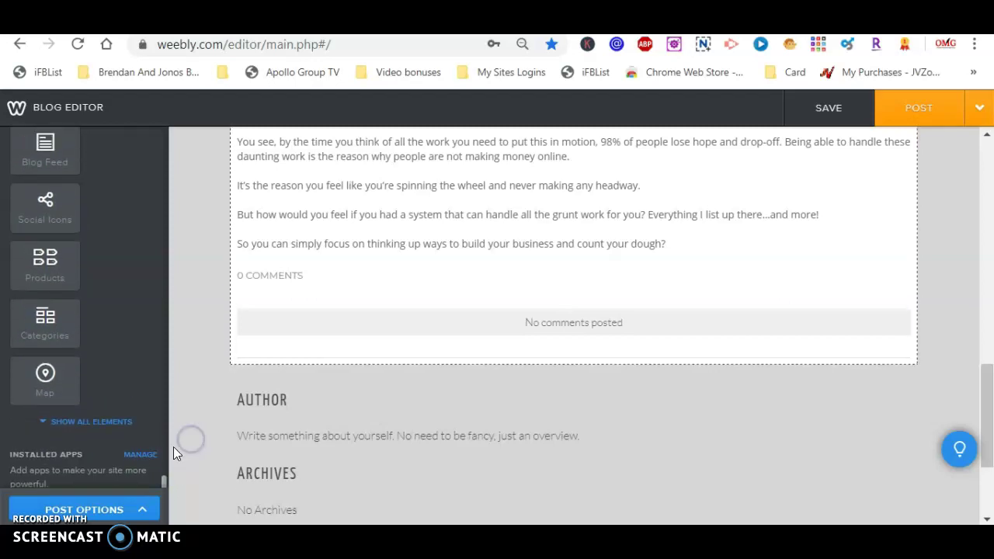
{"action": "scroll", "coordinate": [167, 478], "scroll_direction": "up", "scroll_amount": 1}
{"action": "left_click_drag", "start_coordinate": [167, 479], "coordinate": [167, 506]}
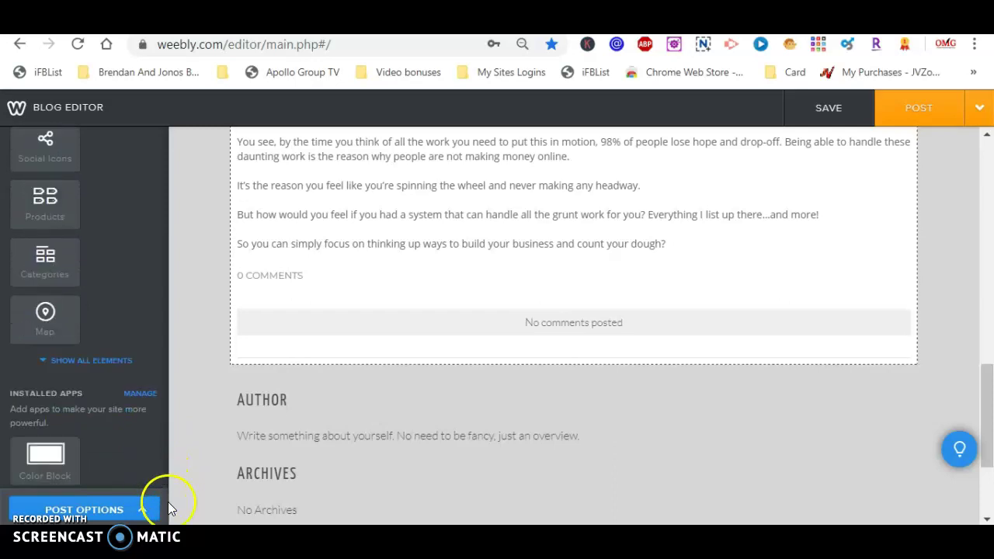
{"action": "scroll", "coordinate": [124, 497], "scroll_direction": "up", "scroll_amount": 3}
{"action": "scroll", "coordinate": [141, 489], "scroll_direction": "down", "scroll_amount": 3}
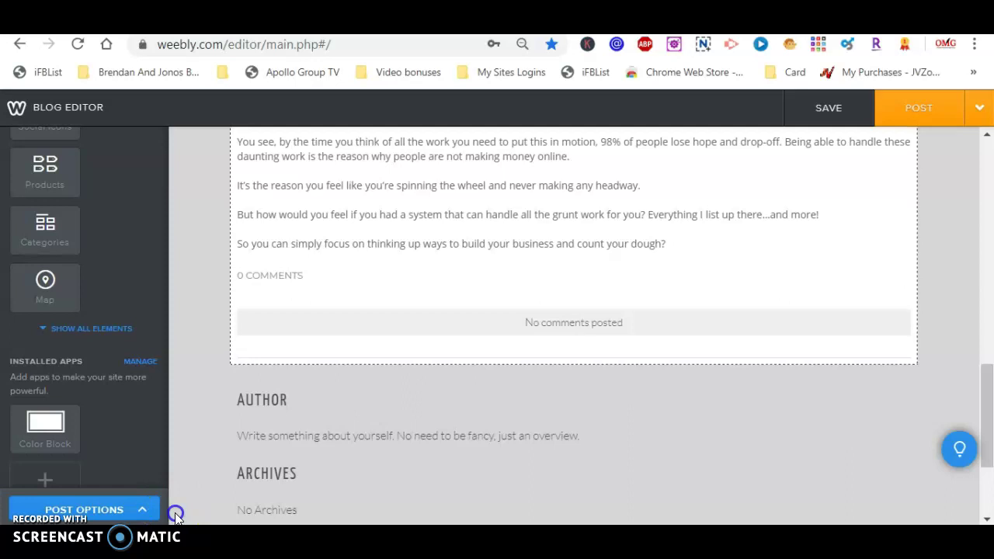
{"action": "scroll", "coordinate": [106, 465], "scroll_direction": "up", "scroll_amount": 4}
{"action": "scroll", "coordinate": [140, 458], "scroll_direction": "up", "scroll_amount": 2}
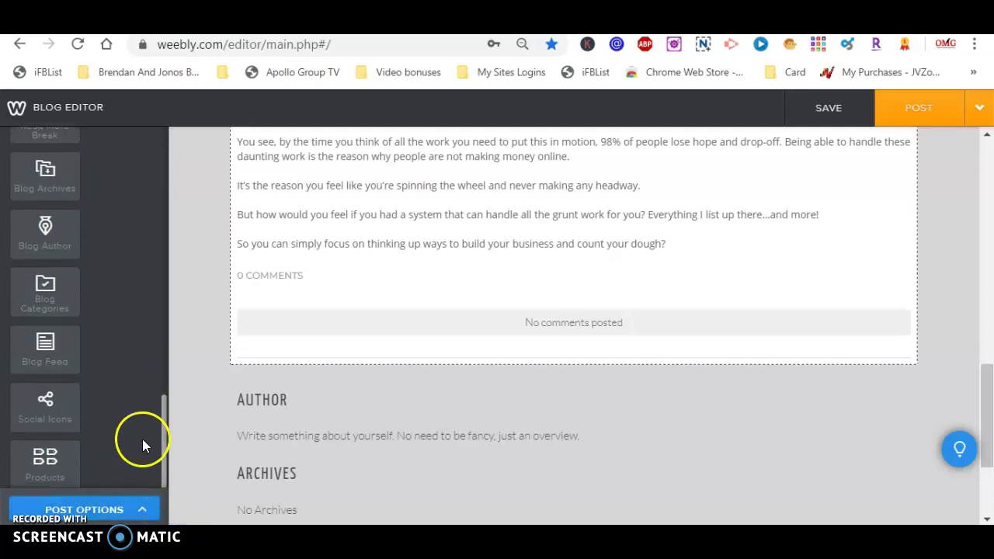
{"action": "scroll", "coordinate": [165, 474], "scroll_direction": "down", "scroll_amount": 1}
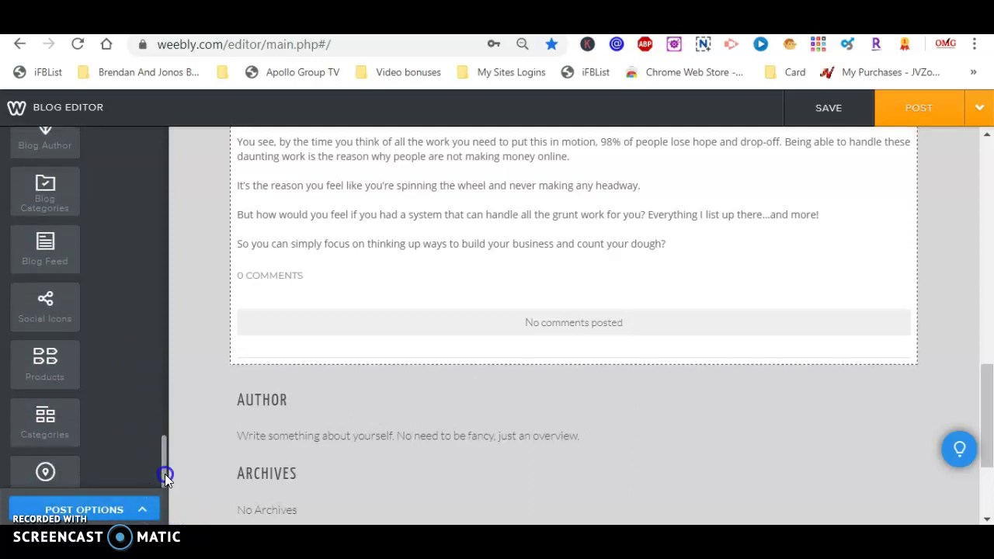